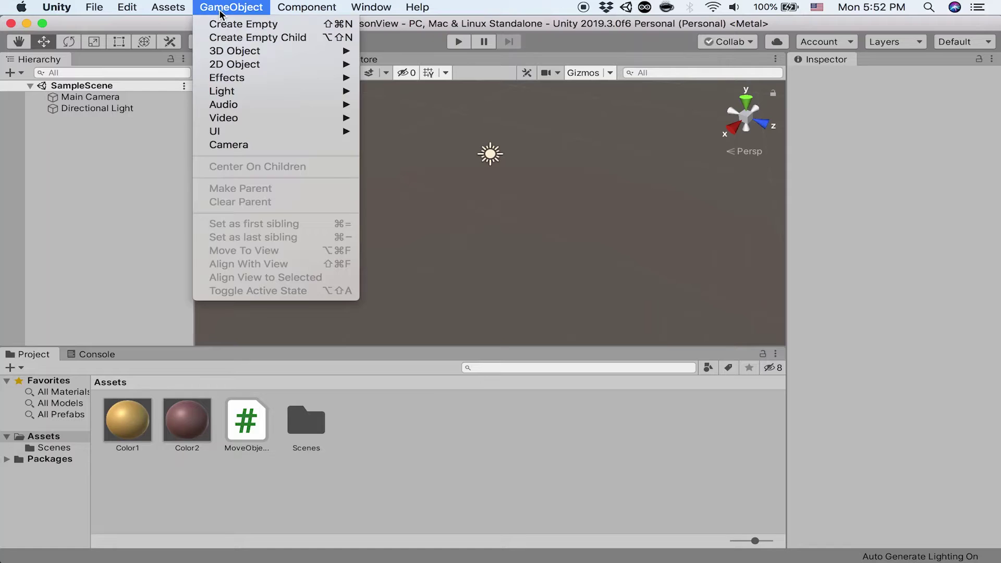
- Add a Plane and set its scale to X 3 and Z 2 as a wide floor
mouse_move(230, 51)
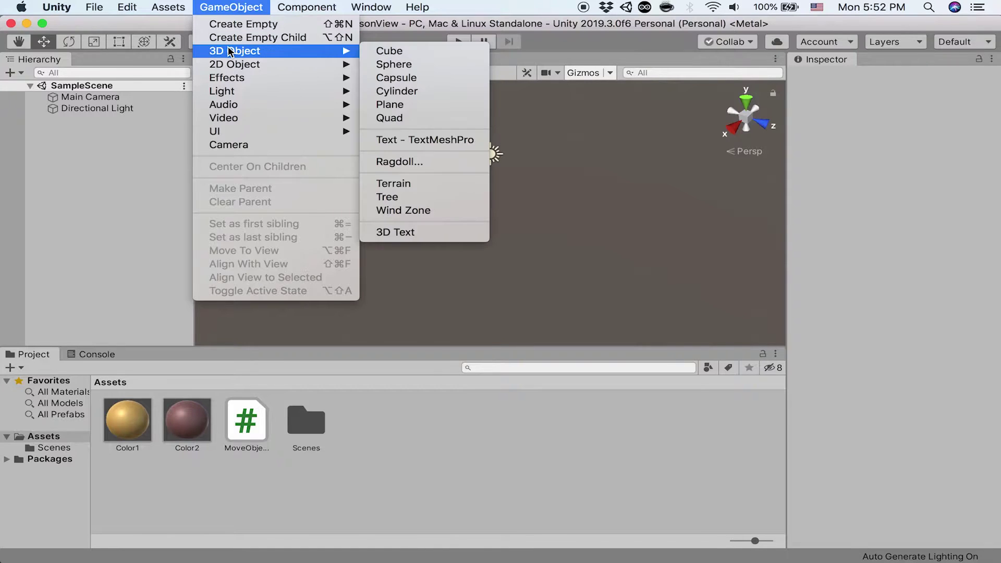
click(373, 103)
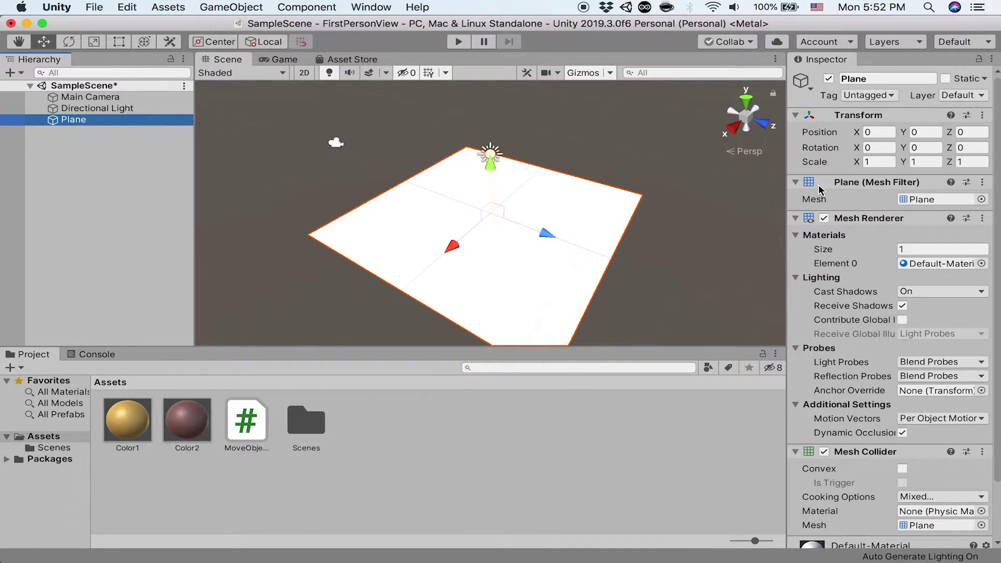
click(876, 162)
text(3)
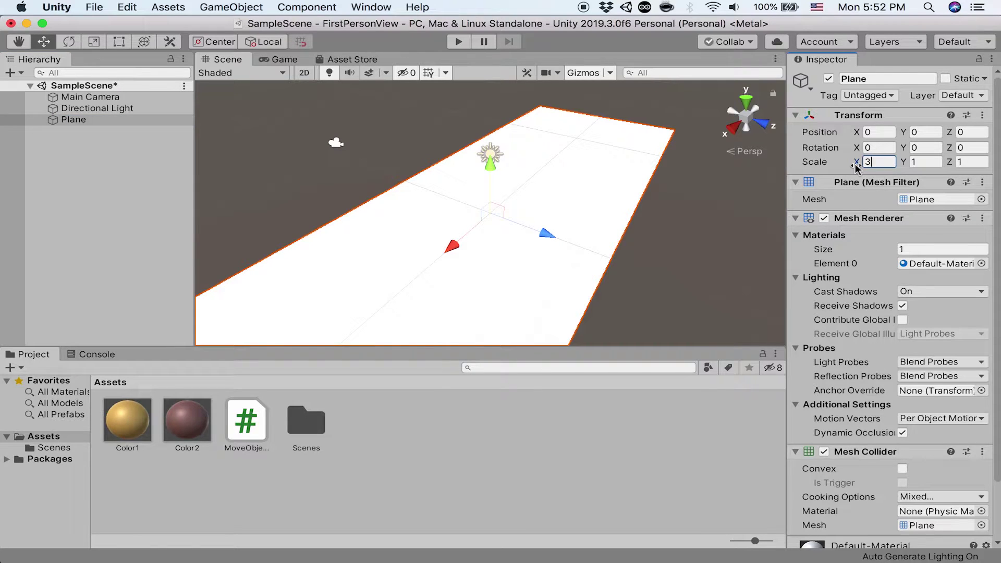
click(963, 162)
text(2)
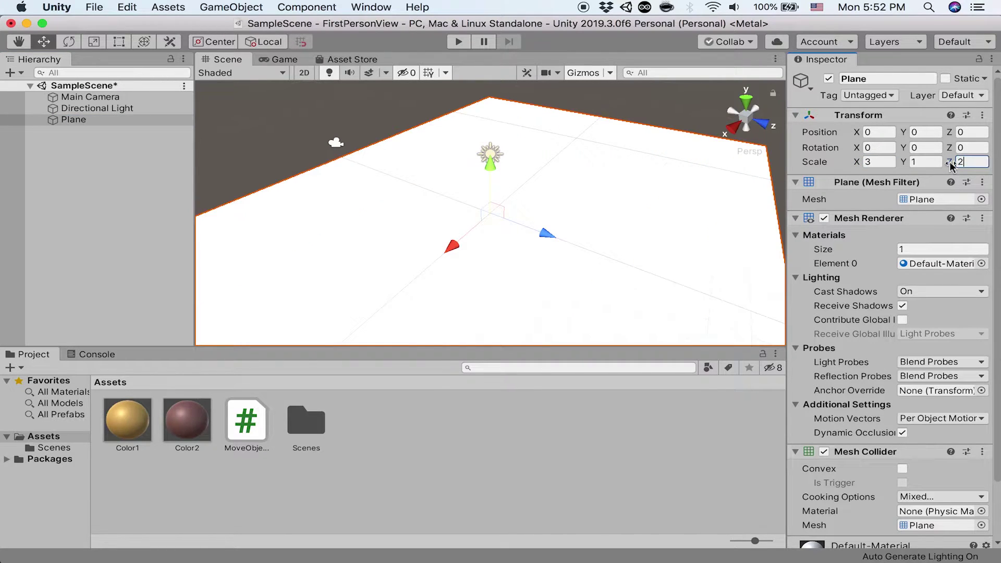
scroll(567, 236, down, 5)
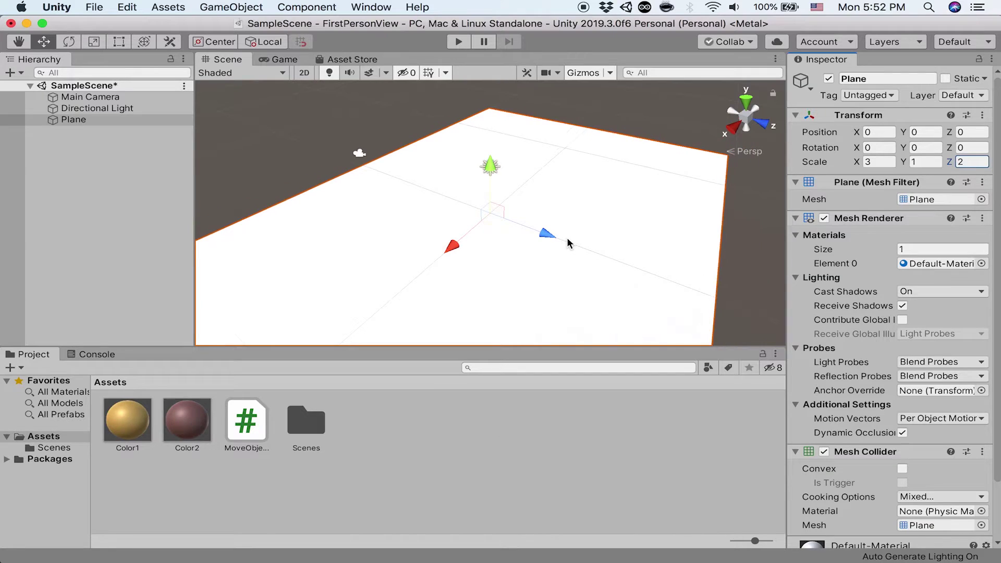
click(237, 7)
- Add a 1×1×1 Cube at the centre of the floor, then reselect the Plane
mouse_move(236, 54)
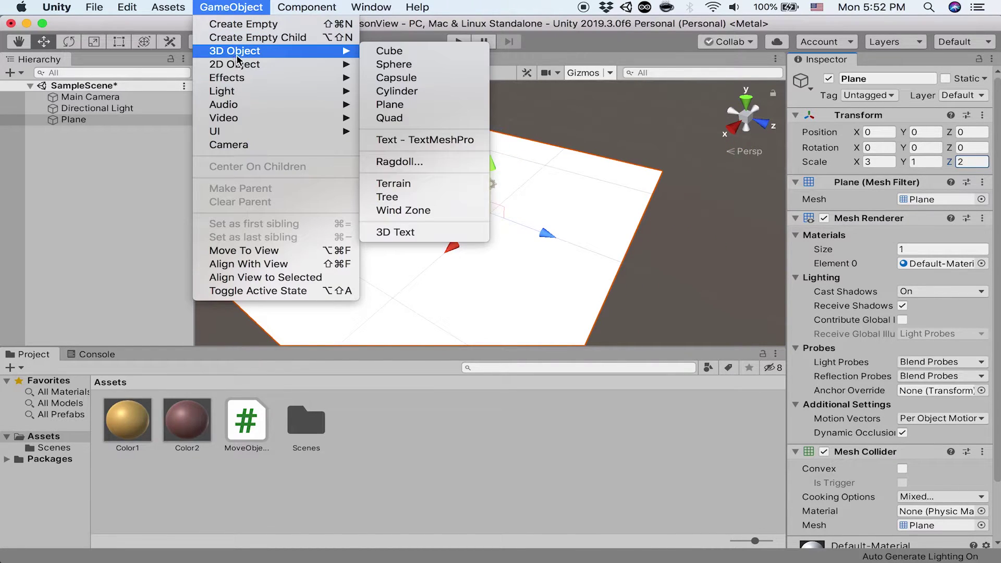
click(381, 52)
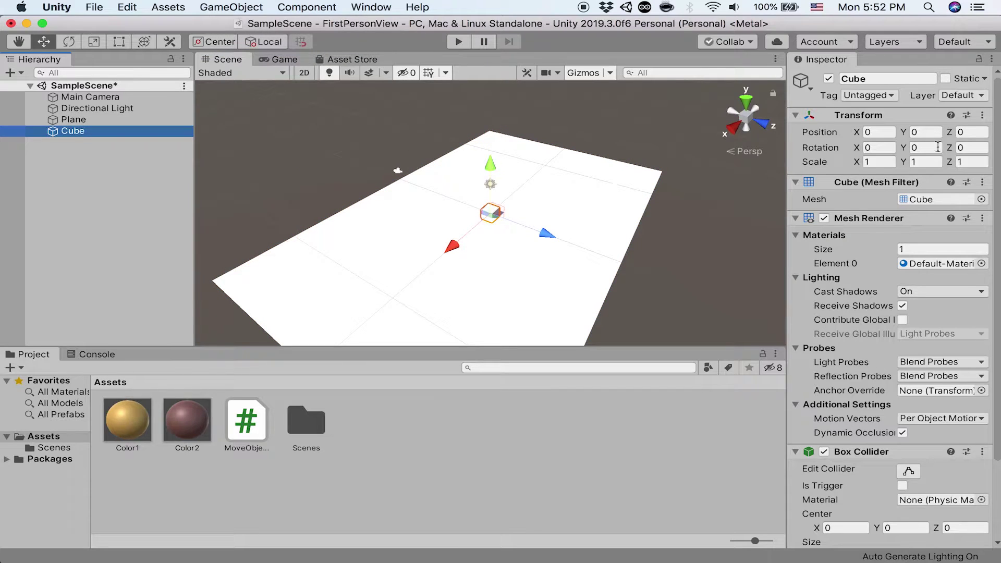
click(936, 133)
text(.5)
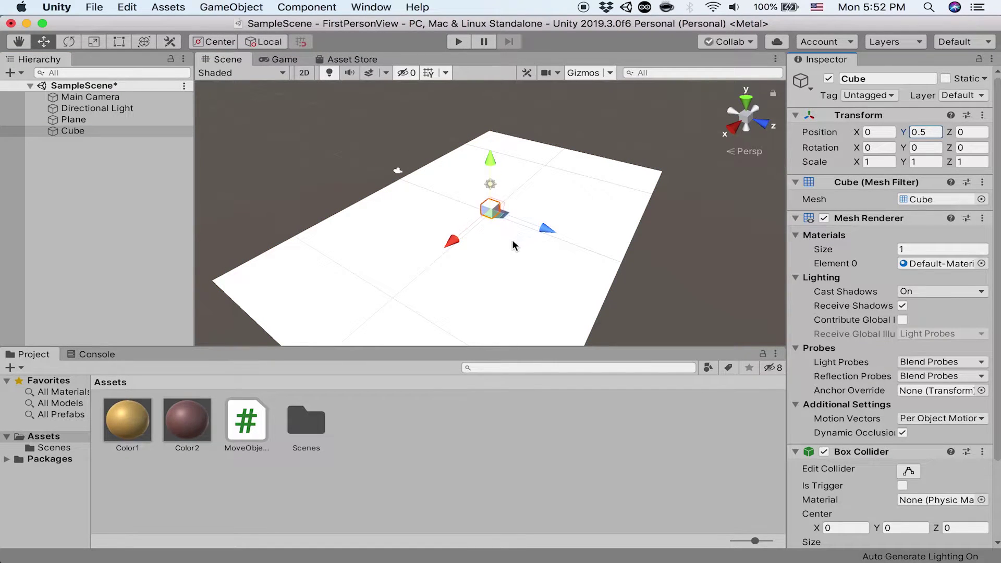
click(512, 239)
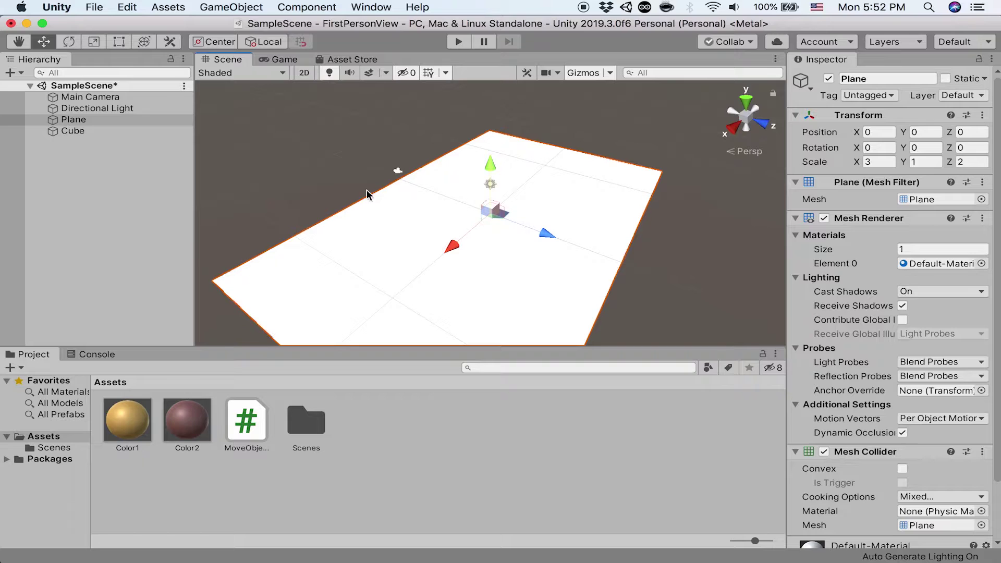
click(175, 120)
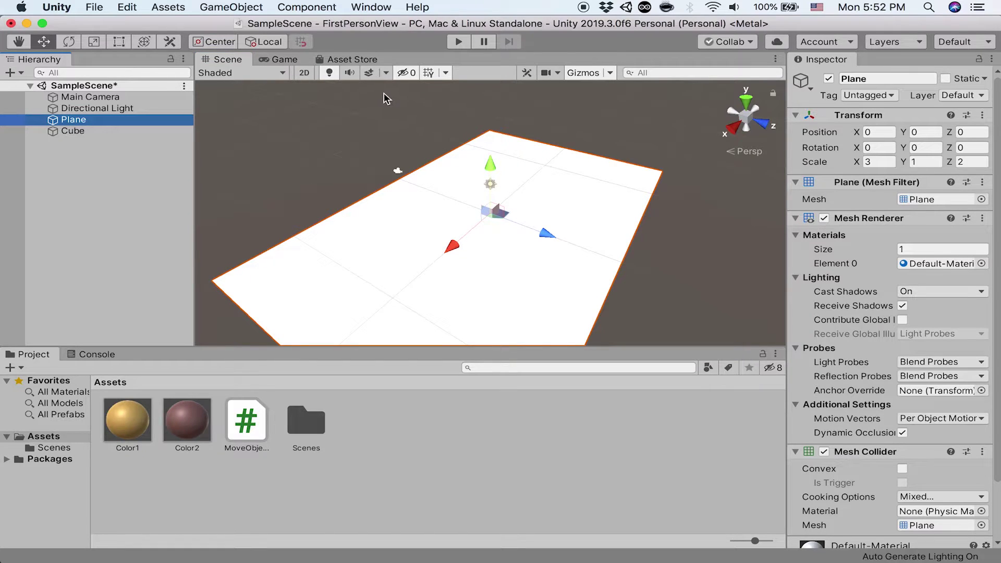
click(229, 7)
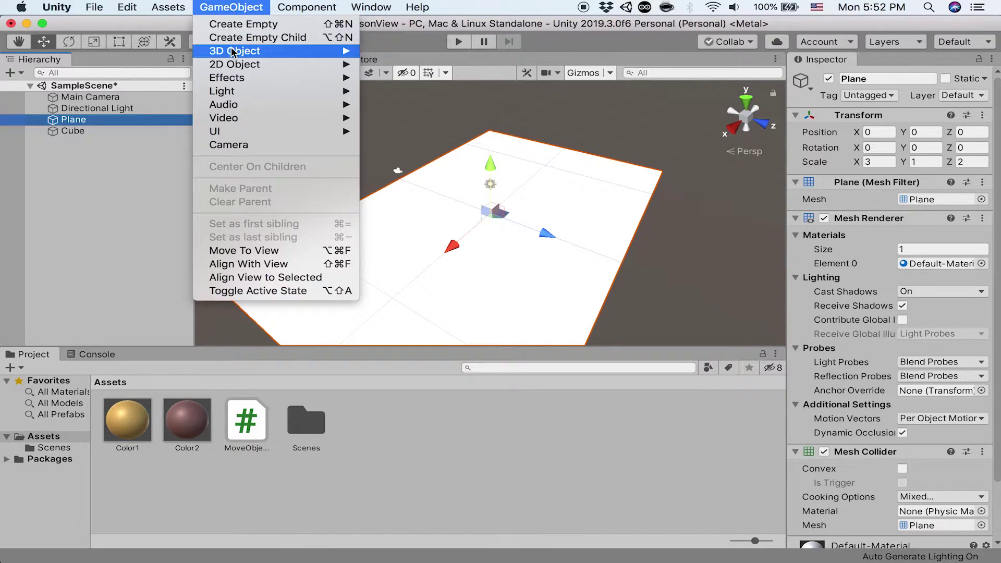
- Add a second cube and drag it forward to Z 3.28 and up to about 1.42
mouse_move(230, 50)
click(401, 52)
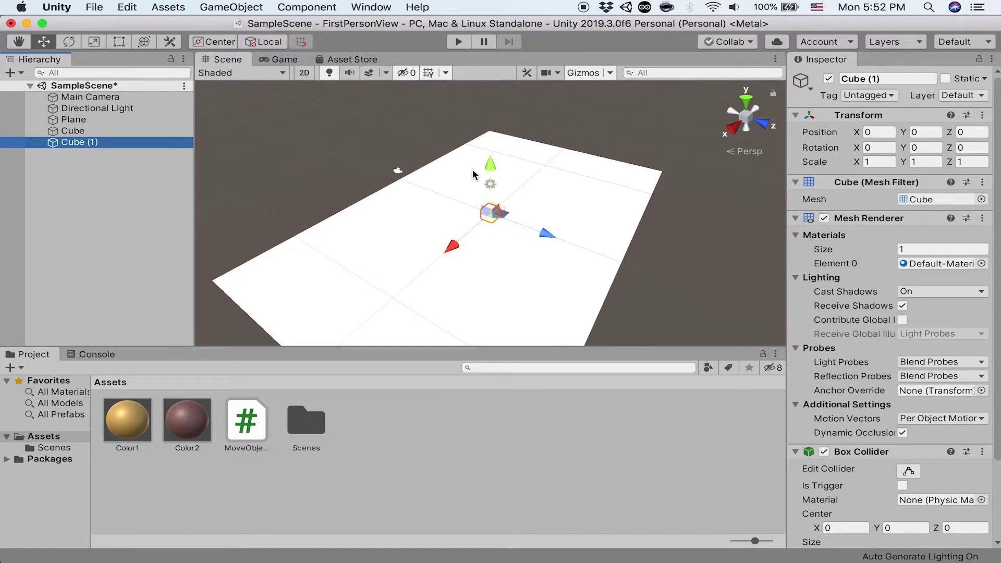
drag(543, 230, 586, 246)
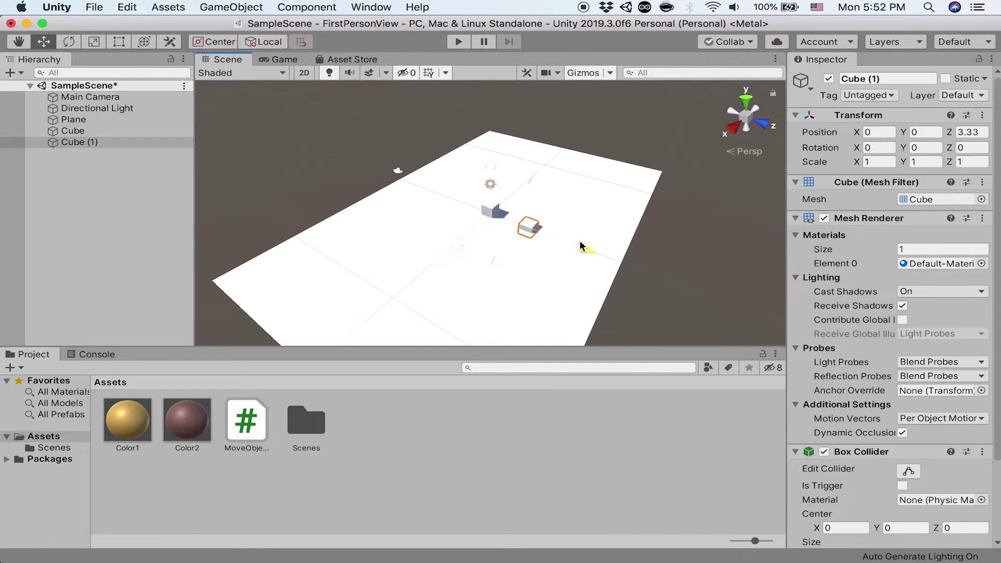
drag(524, 180, 531, 166)
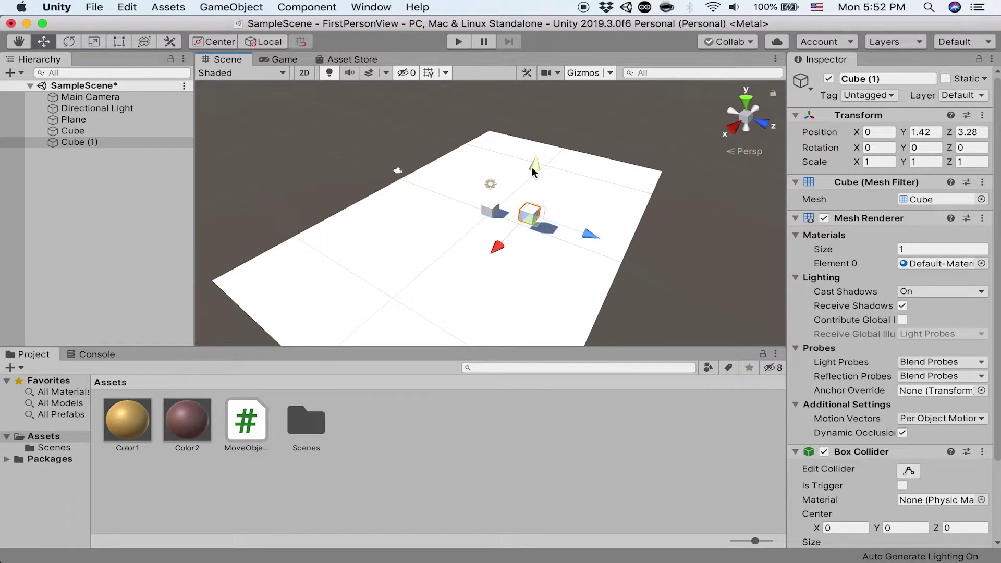
- Scale the second cube to X 5 and Y 3 to form a wall
click(876, 163)
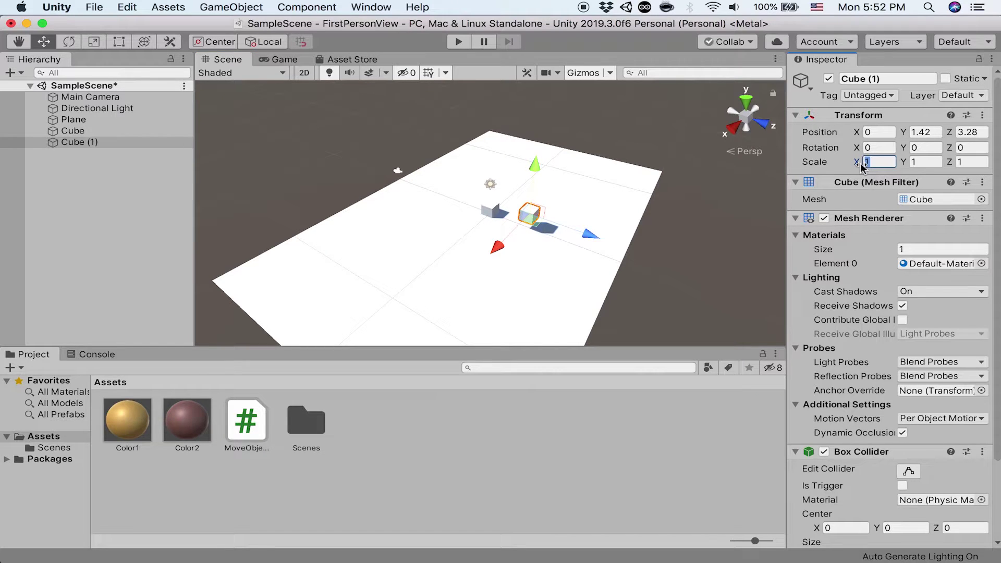
text(3)
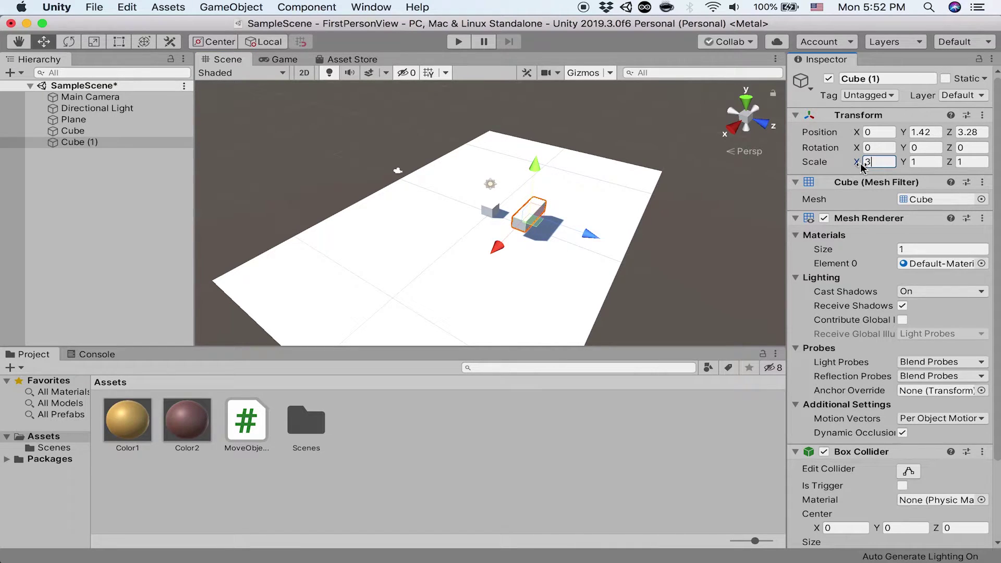
key(BackSpace)
text(5)
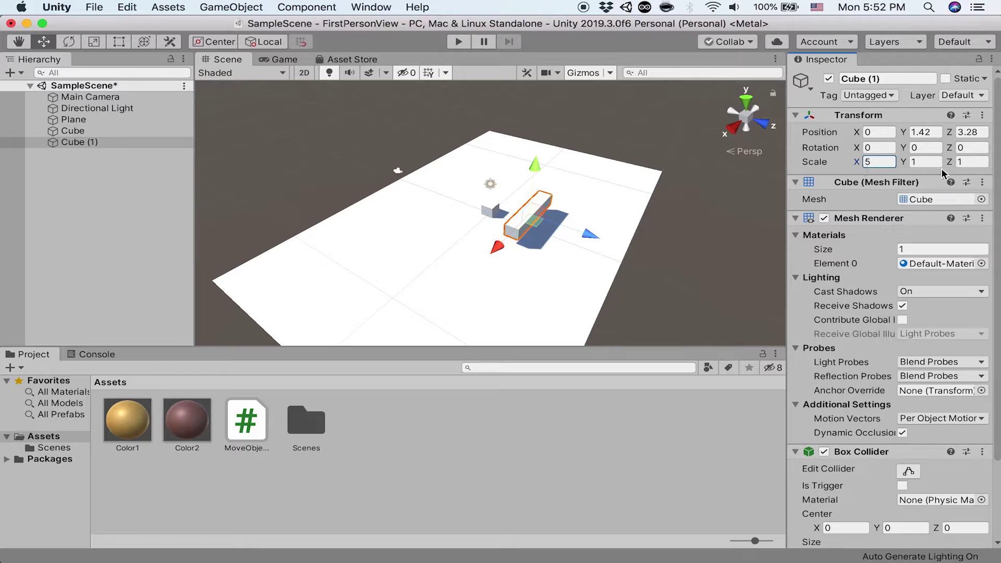
click(915, 162)
text(2)
key(BackSpace)
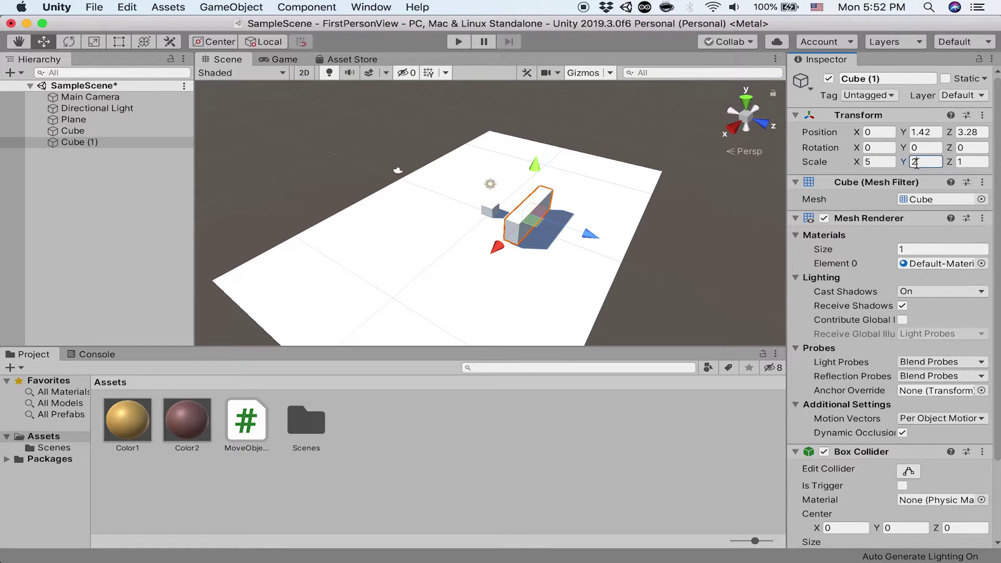
text(3)
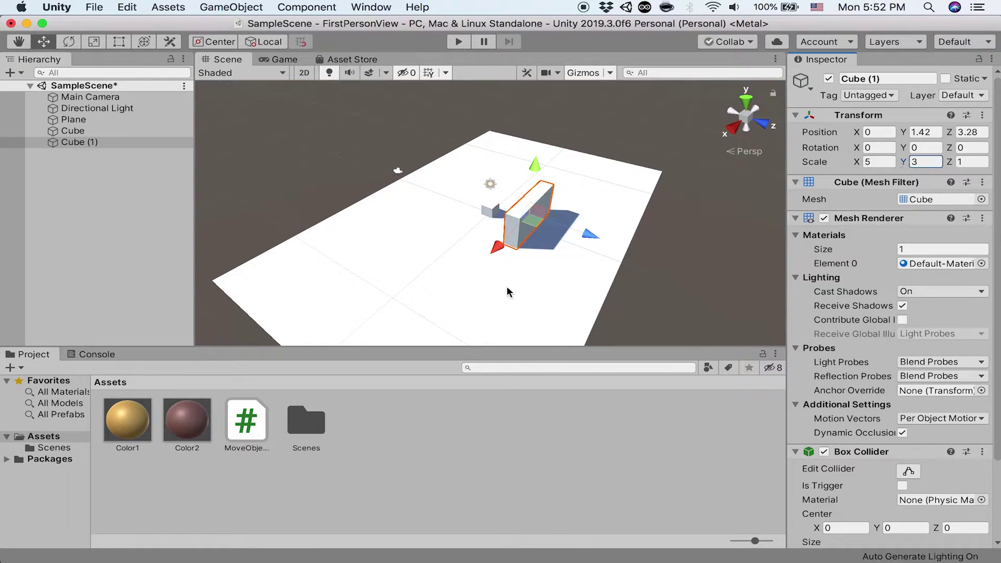
scroll(507, 286, up, 3)
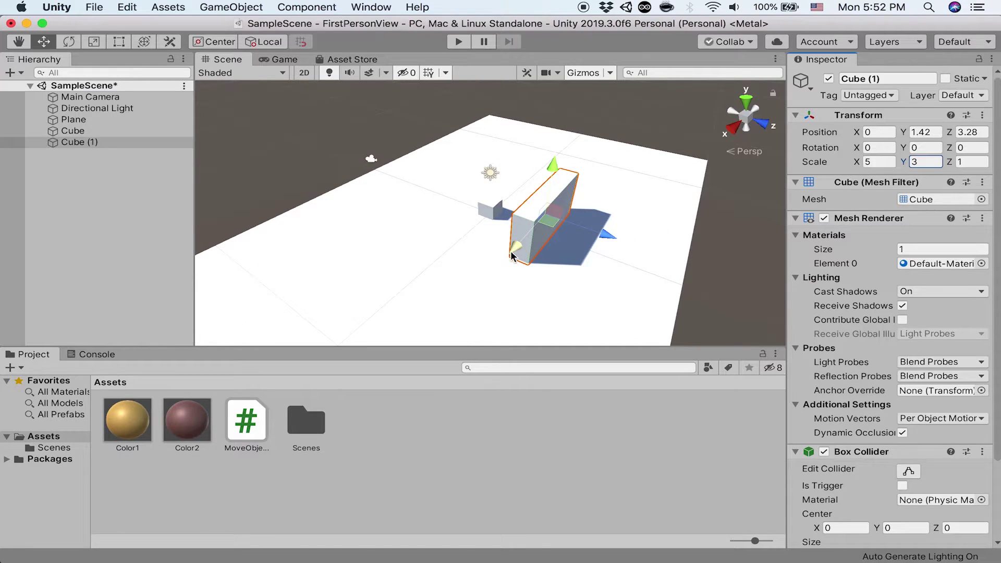
click(567, 195)
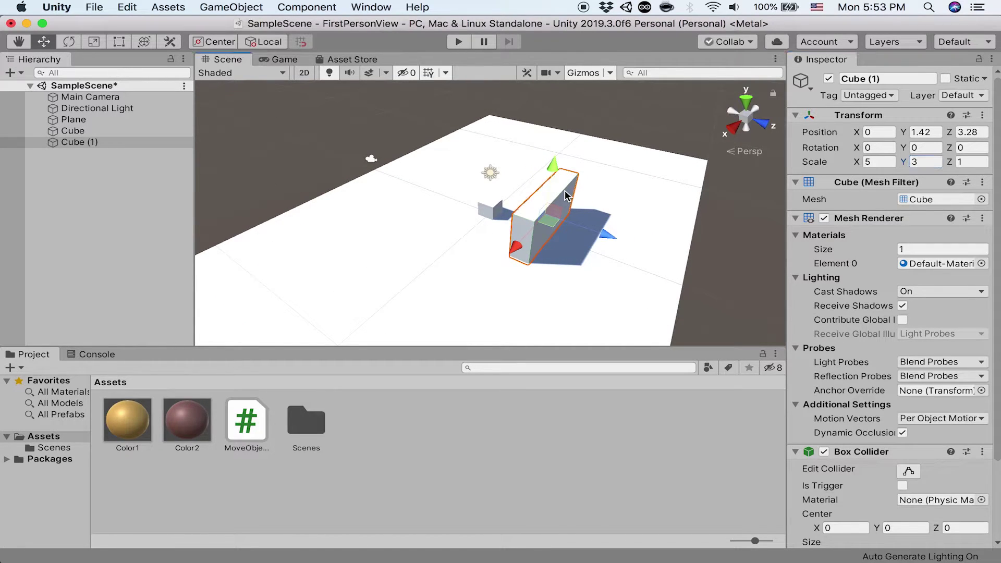
- Set the wall's Y position to 1.5, then deselect it
click(925, 132)
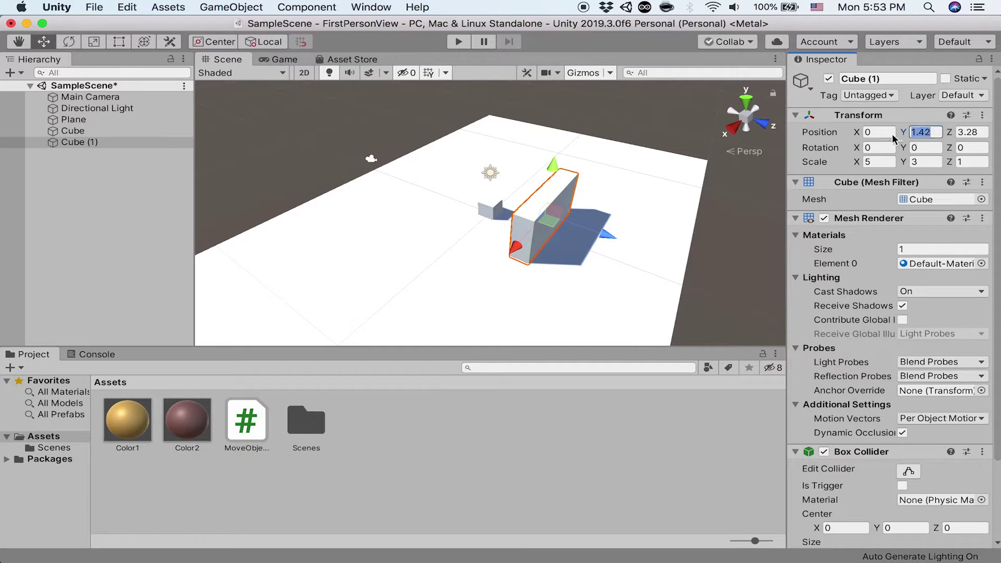
text(2)
key(BackSpace)
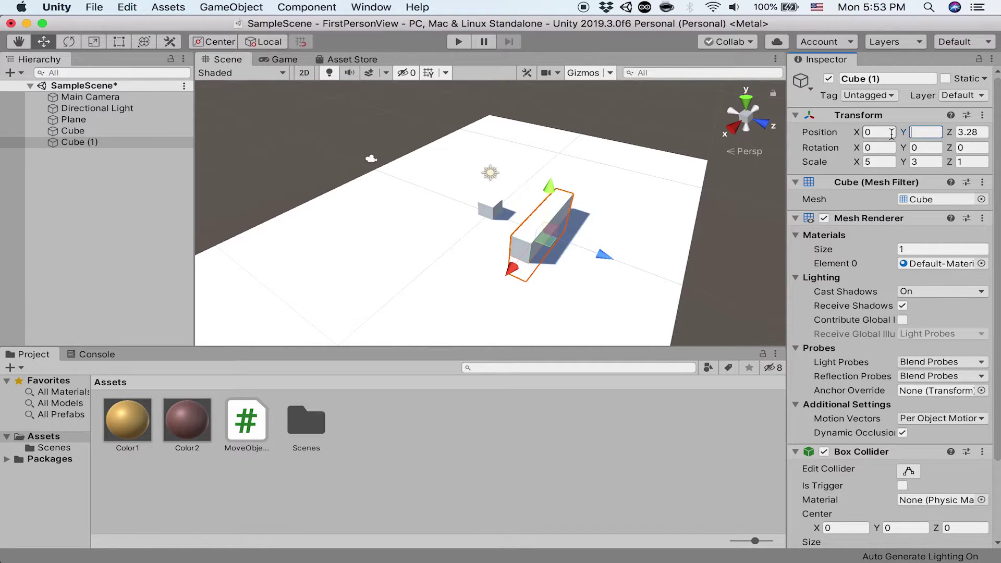
text(1.5)
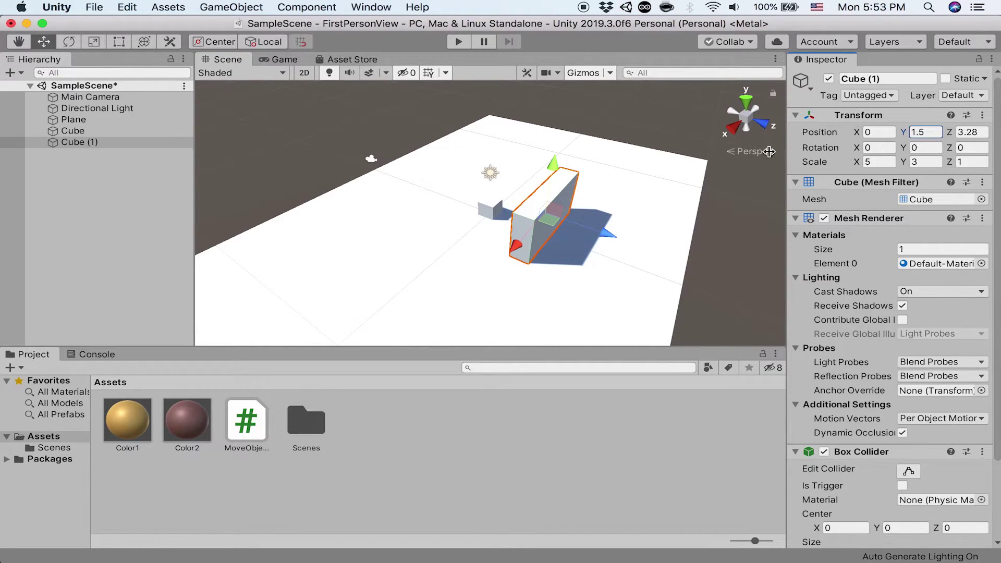
click(290, 192)
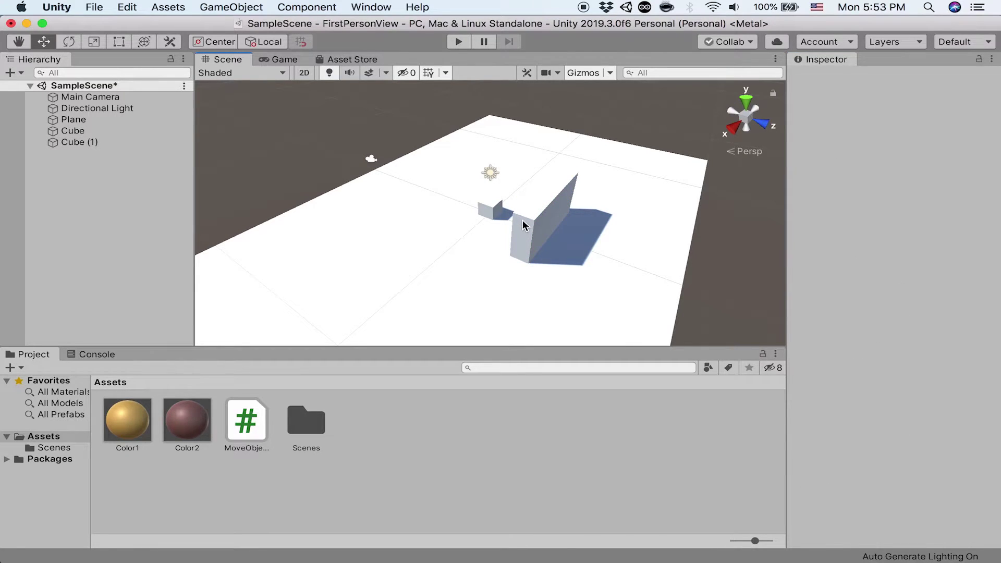
- Rename Cube (1) to Wall in the Hierarchy
click(90, 146)
click(87, 144)
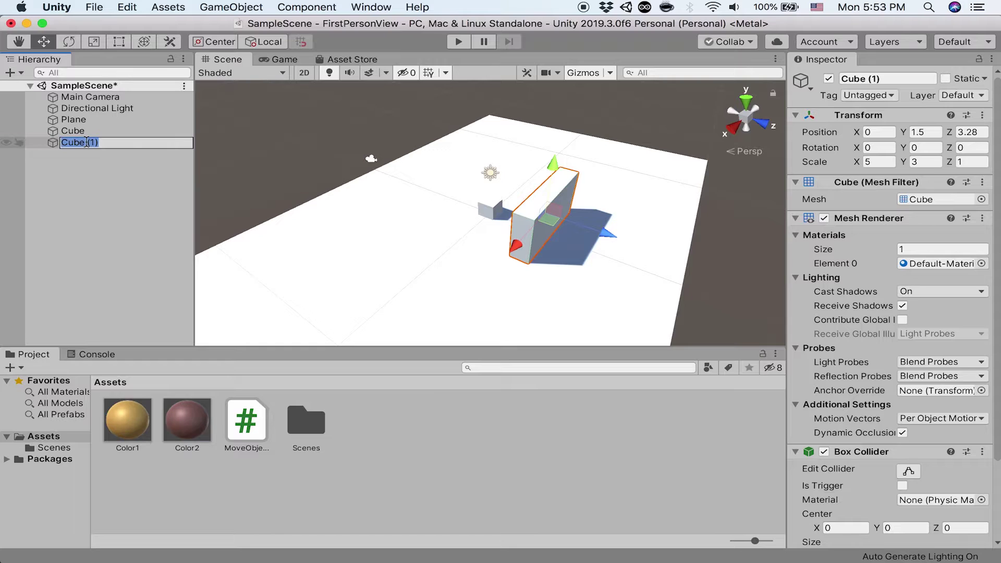
text(Wall)
key(Return)
- Rename the original Cube to Player, then reselect the Wall
click(88, 131)
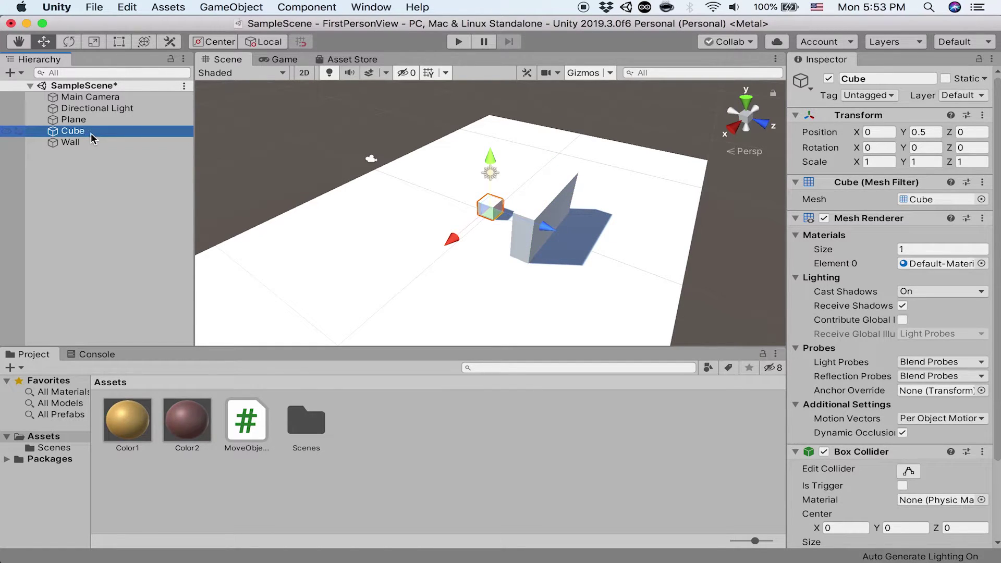
click(91, 133)
text(Player)
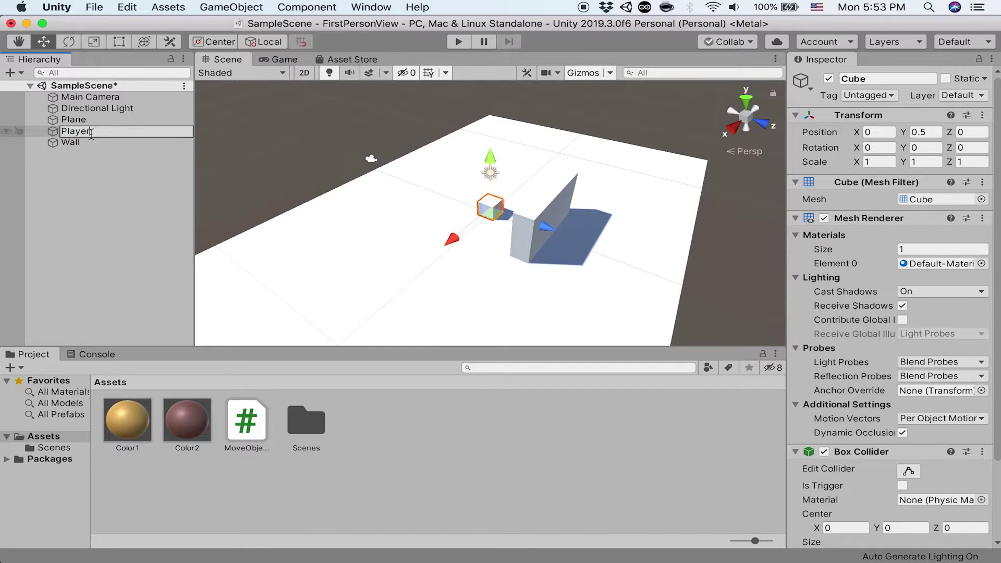
key(Return)
click(92, 143)
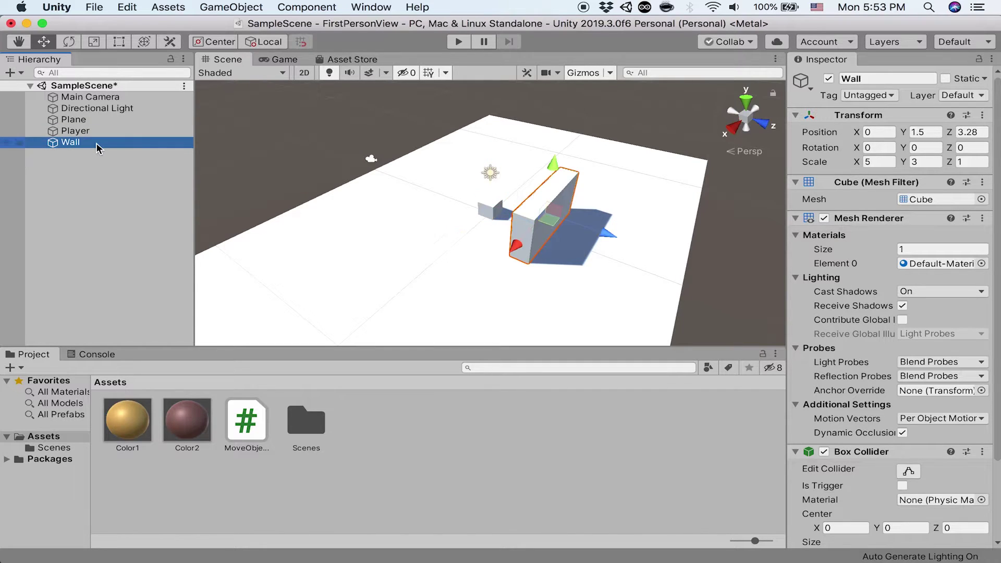
click(110, 143)
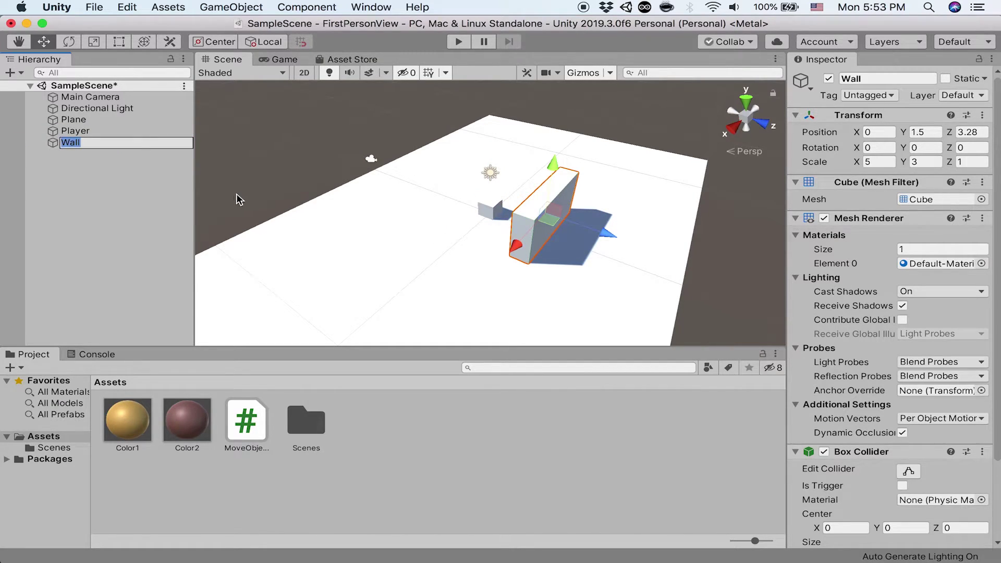
click(344, 276)
- Apply the orange Color1 material to the Plane and Color2 to the Wall
click(344, 282)
click(129, 421)
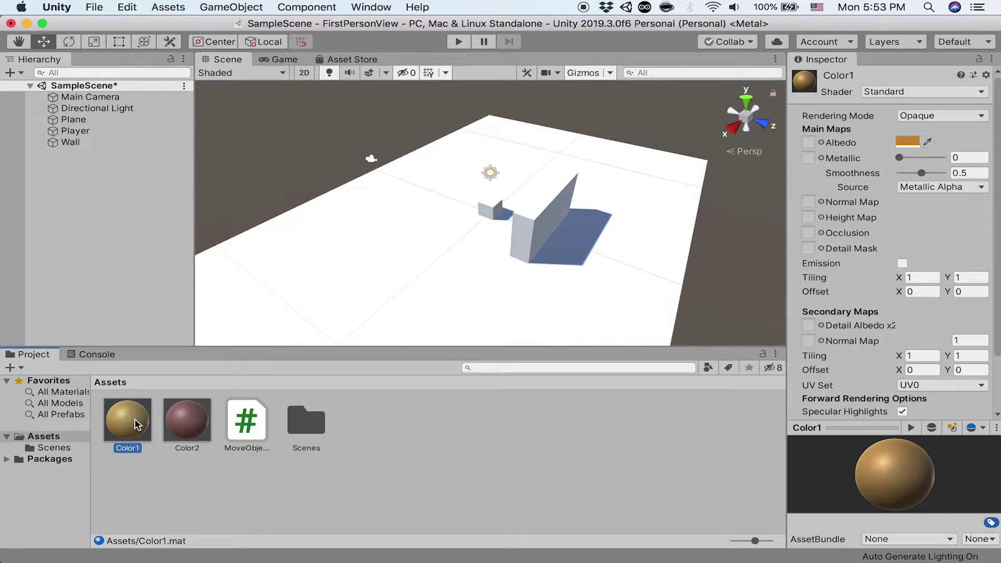
drag(287, 339, 357, 269)
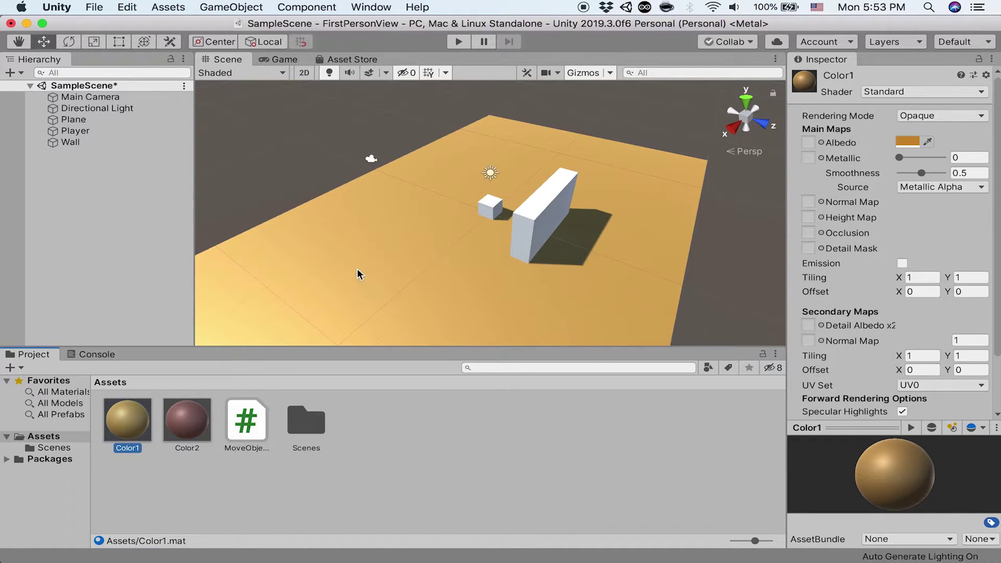
drag(187, 430, 535, 239)
- Preview the scene in the Game view, return to Scene, and select MoveObject.cs
click(426, 242)
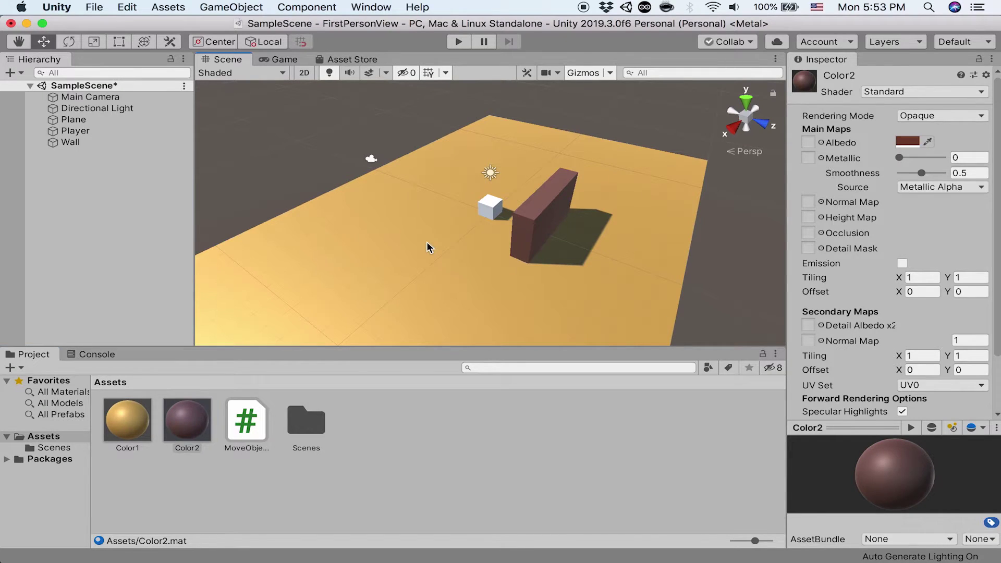
click(278, 60)
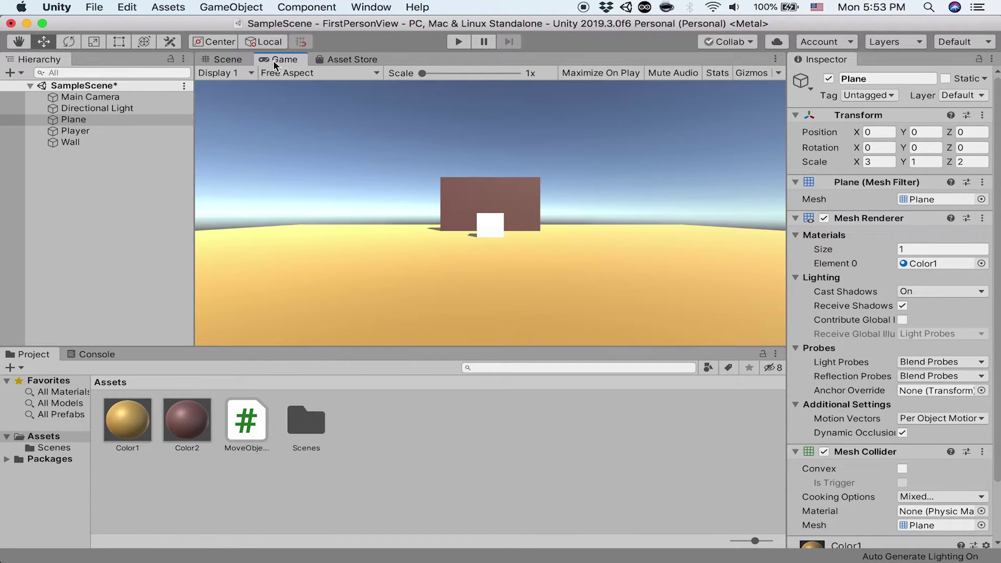
click(236, 61)
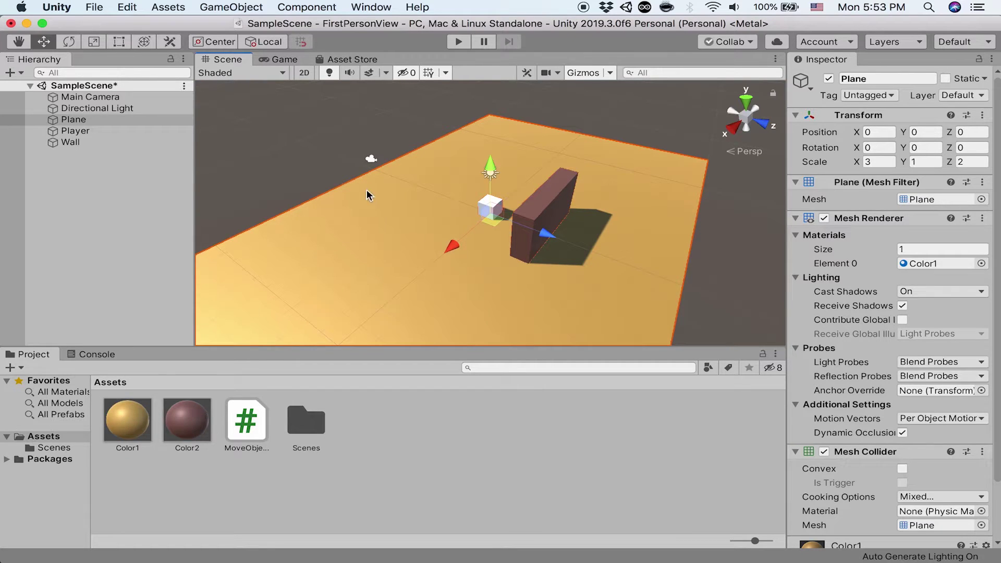
click(284, 153)
click(255, 431)
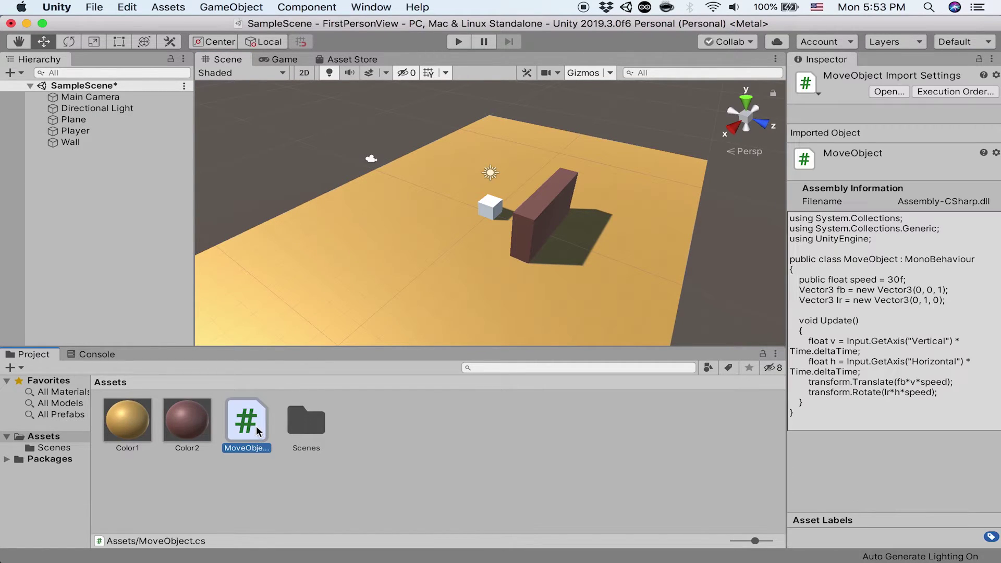
double_click(253, 426)
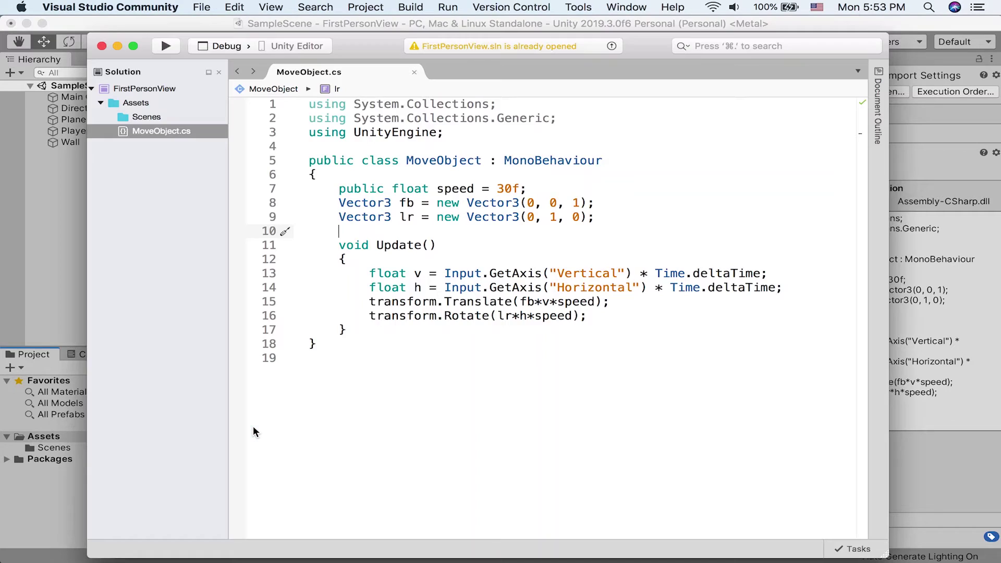
click(454, 315)
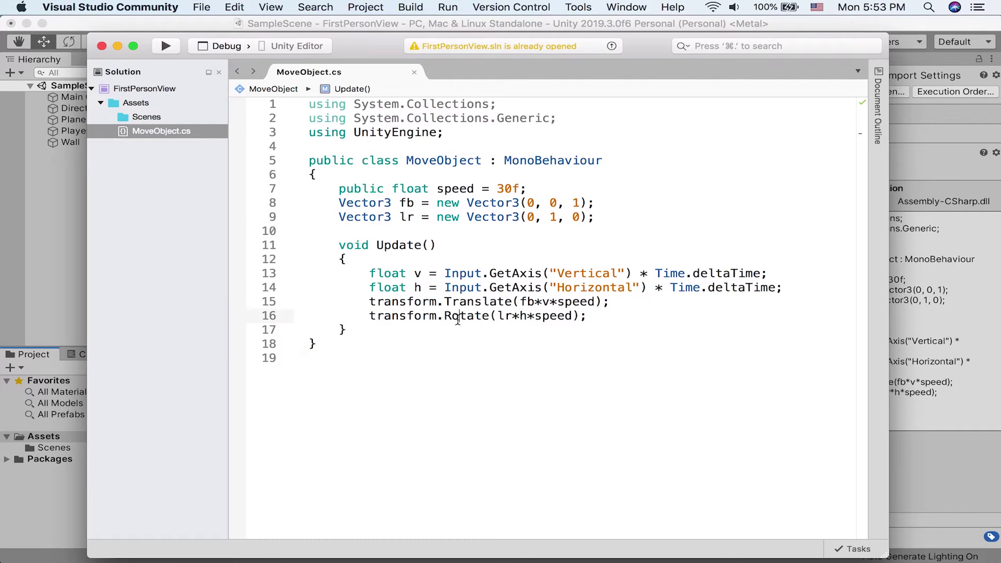
click(434, 342)
mouse_move(459, 214)
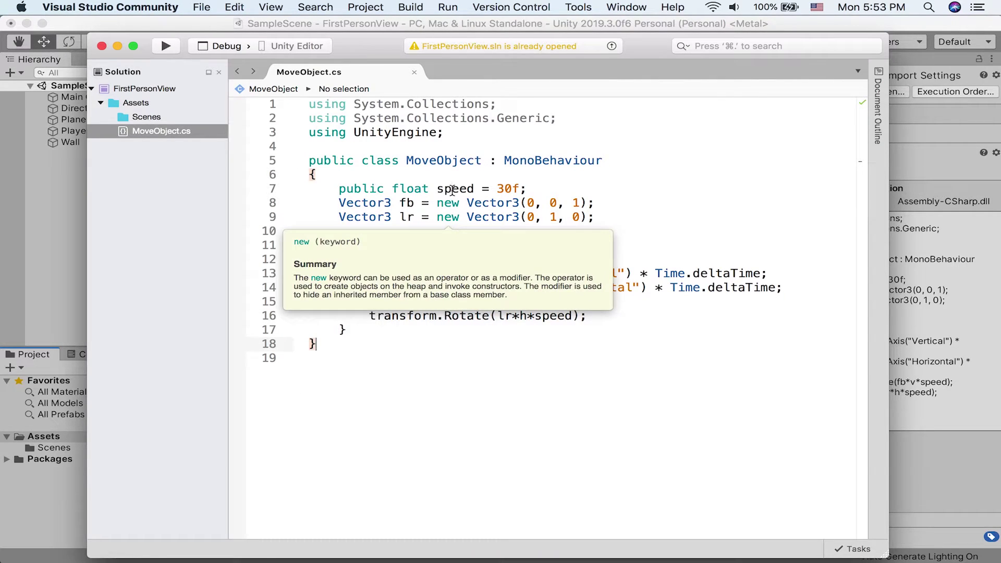
click(452, 191)
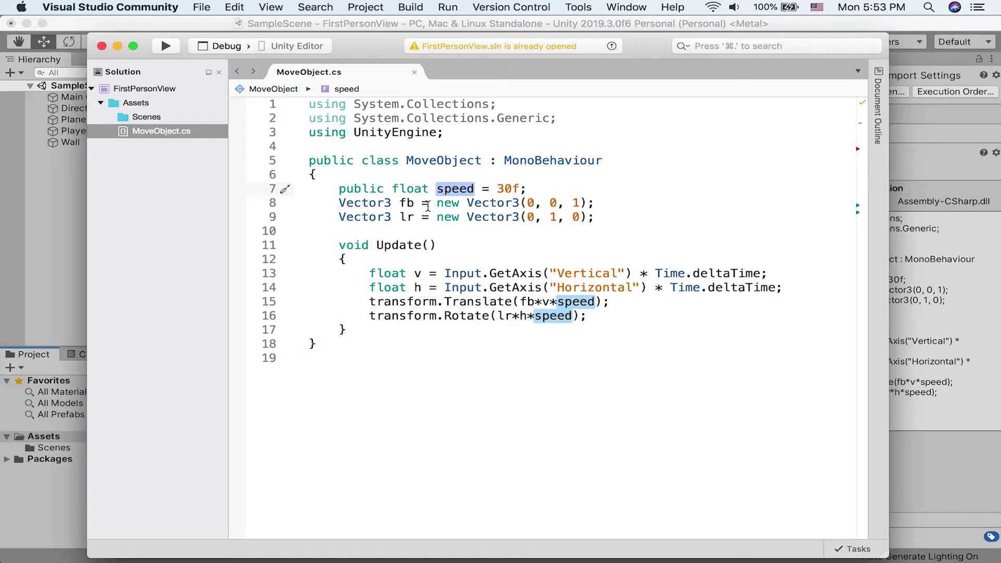
click(489, 202)
drag(572, 203, 583, 204)
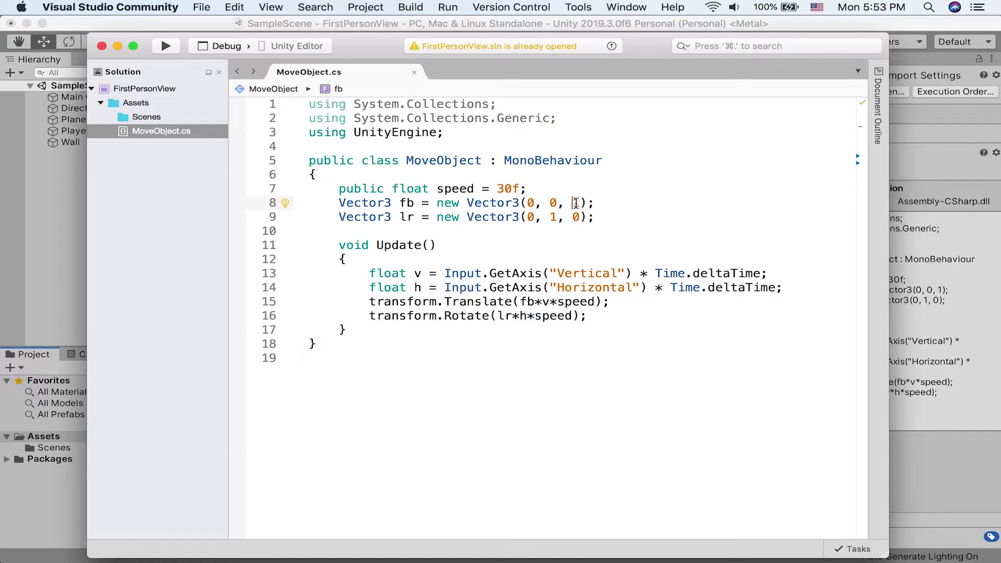
click(402, 217)
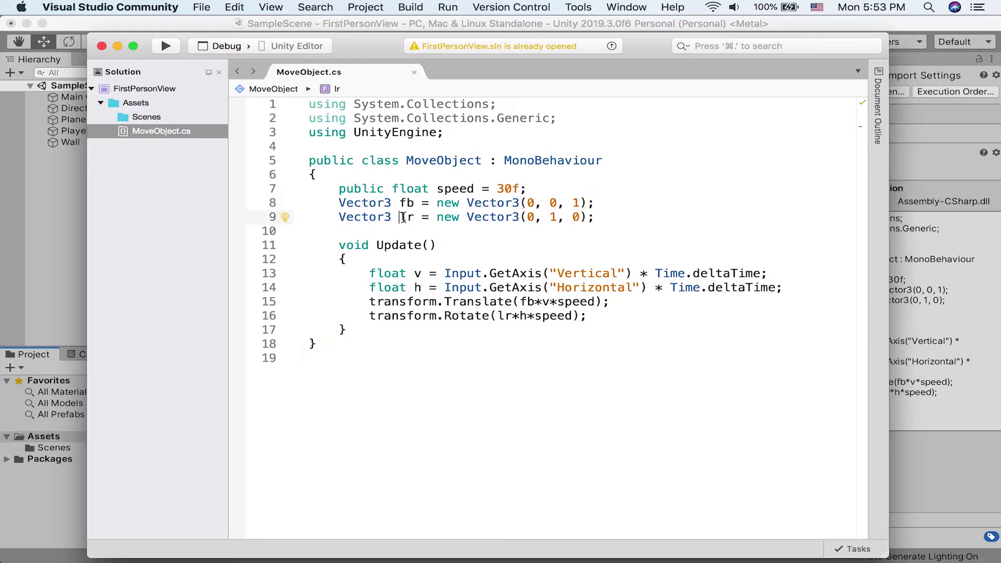
double_click(555, 218)
click(506, 278)
click(443, 274)
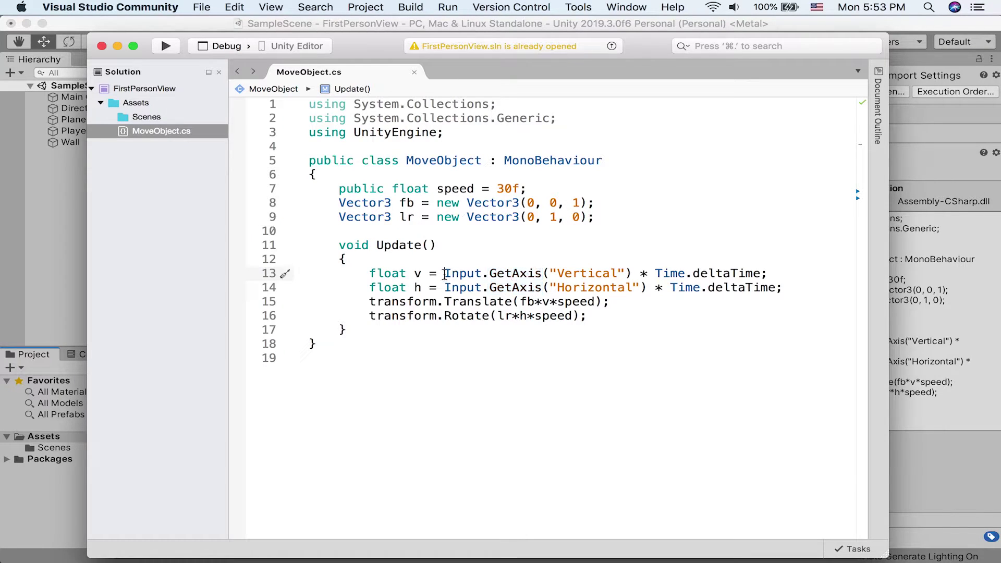
shift+click(628, 274)
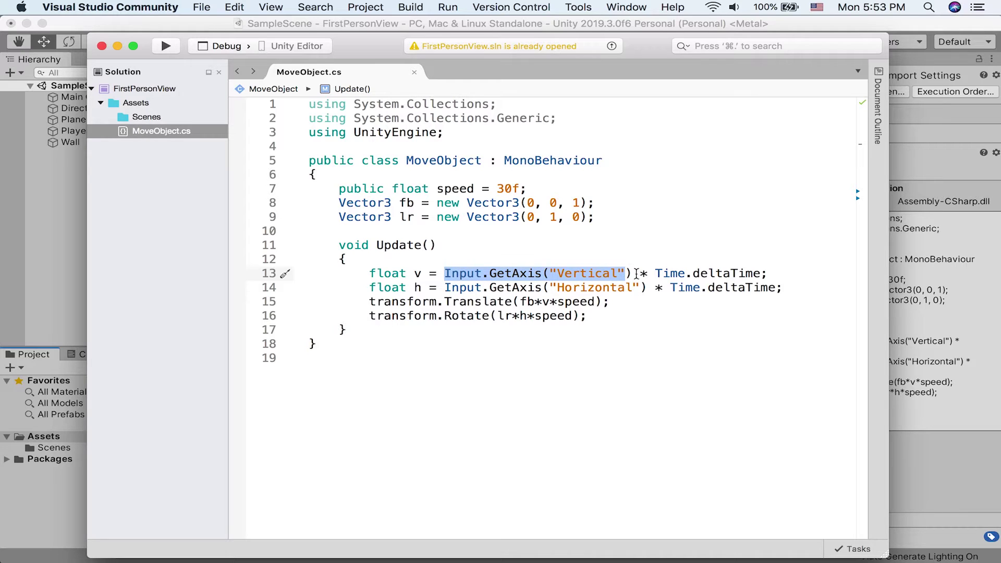
shift+click(635, 273)
click(654, 273)
shift+click(774, 274)
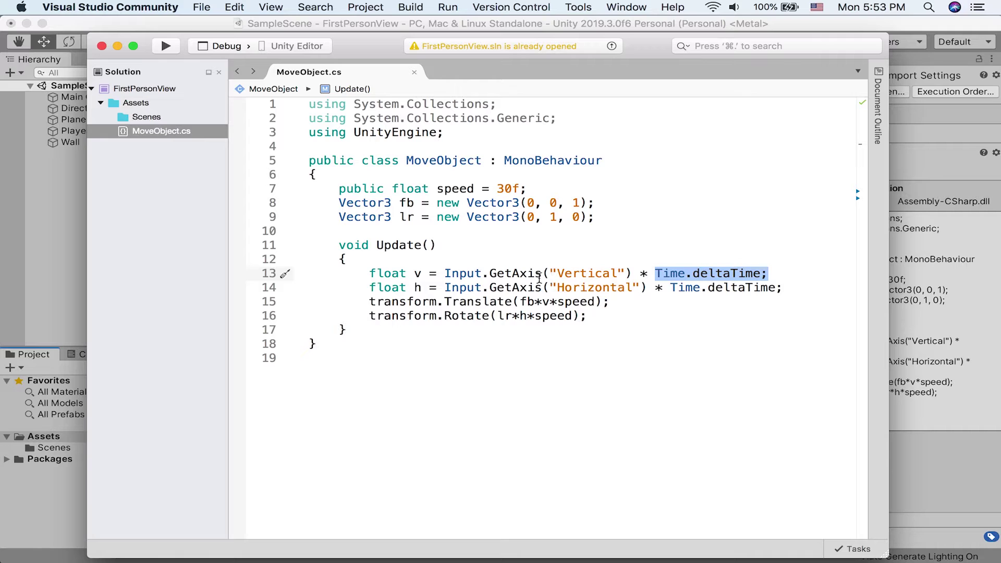
click(421, 273)
click(418, 288)
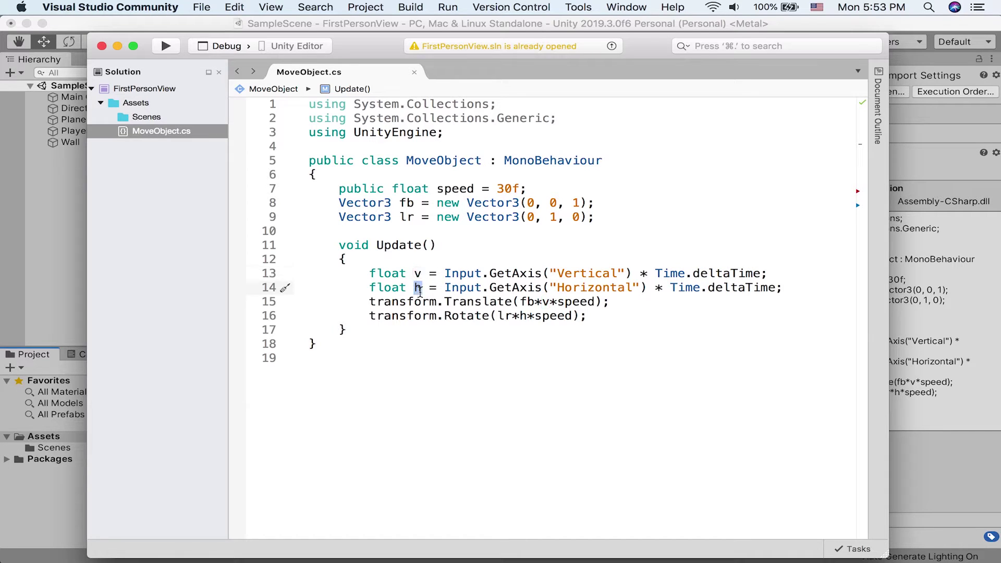
drag(438, 288, 445, 288)
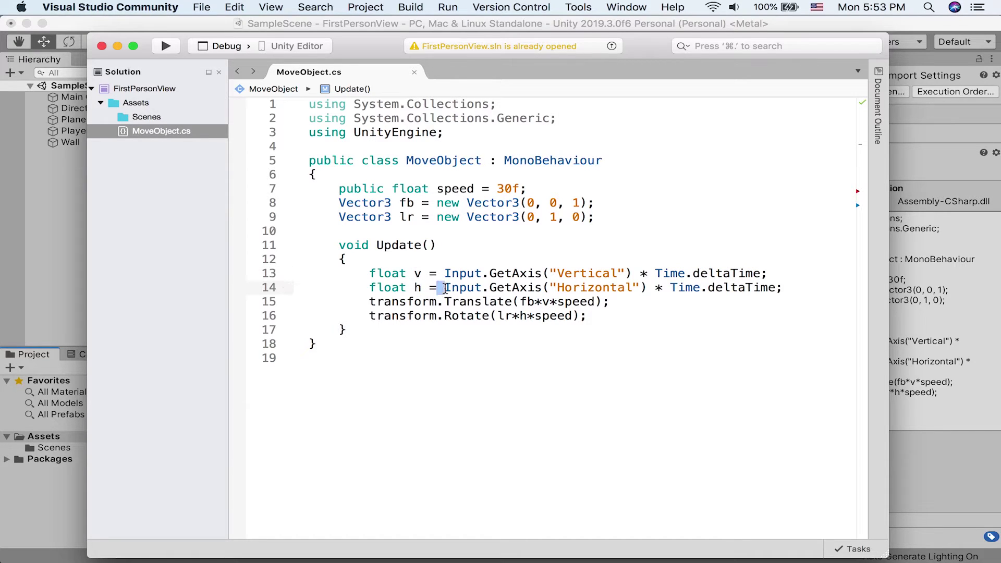
click(647, 289)
shift+click(448, 288)
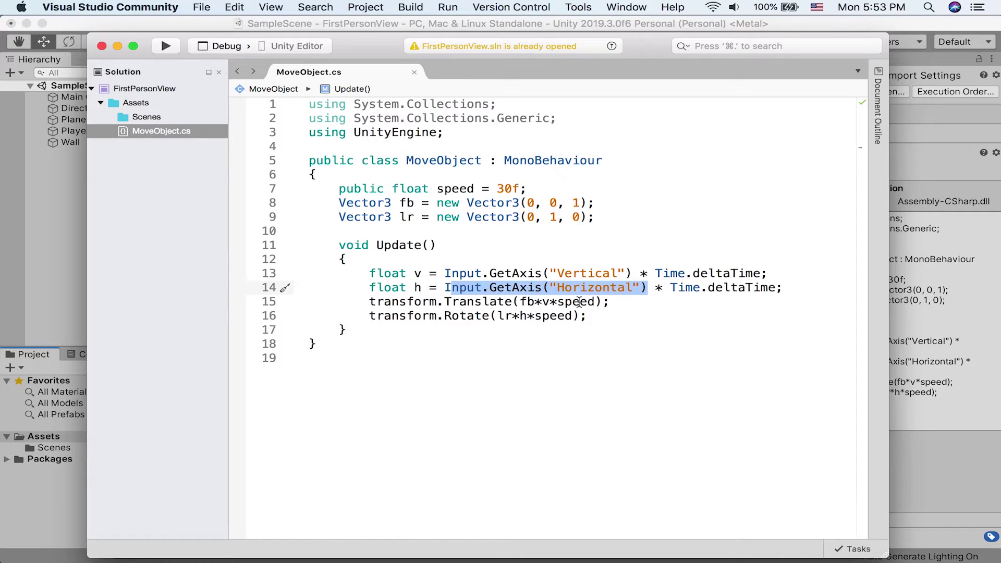
click(688, 297)
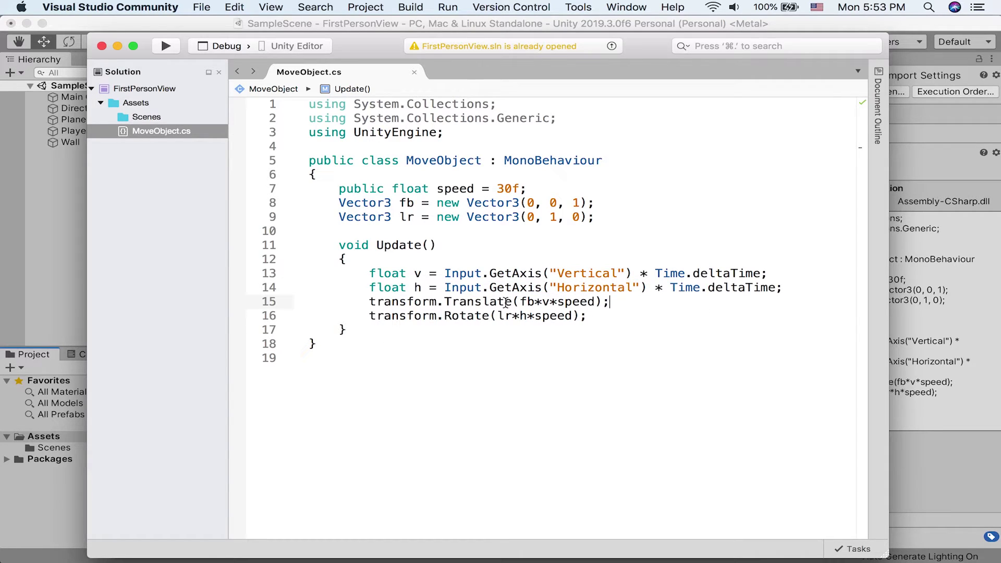
double_click(587, 319)
double_click(463, 303)
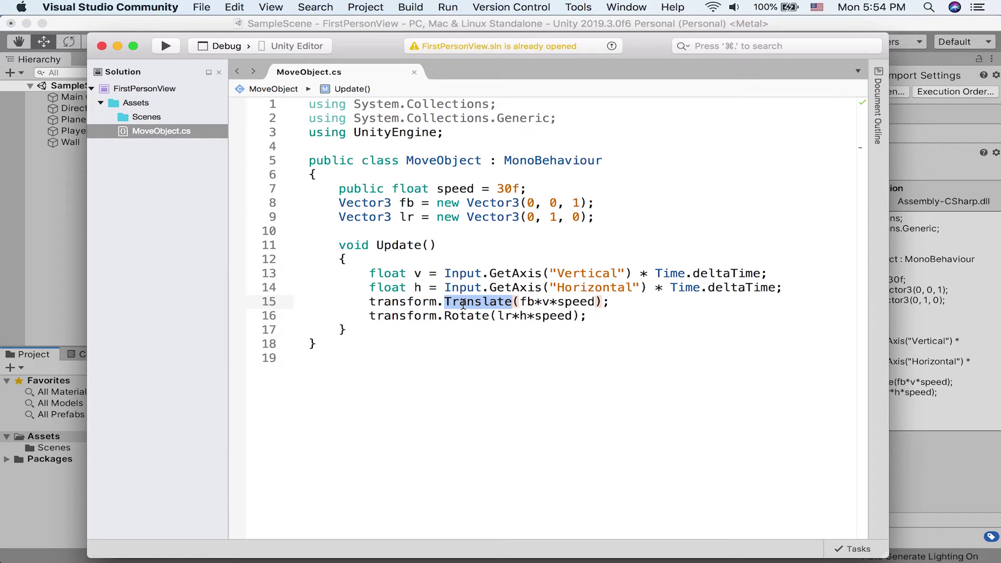
double_click(456, 318)
click(398, 175)
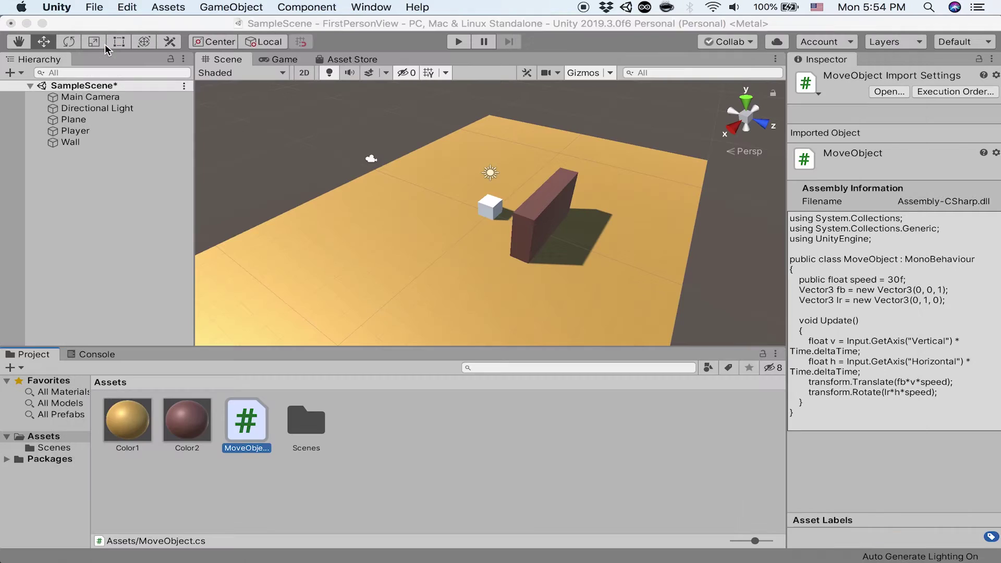
- Back in Unity, drop MoveObject.cs onto the Player cube and run a brief play test
click(102, 46)
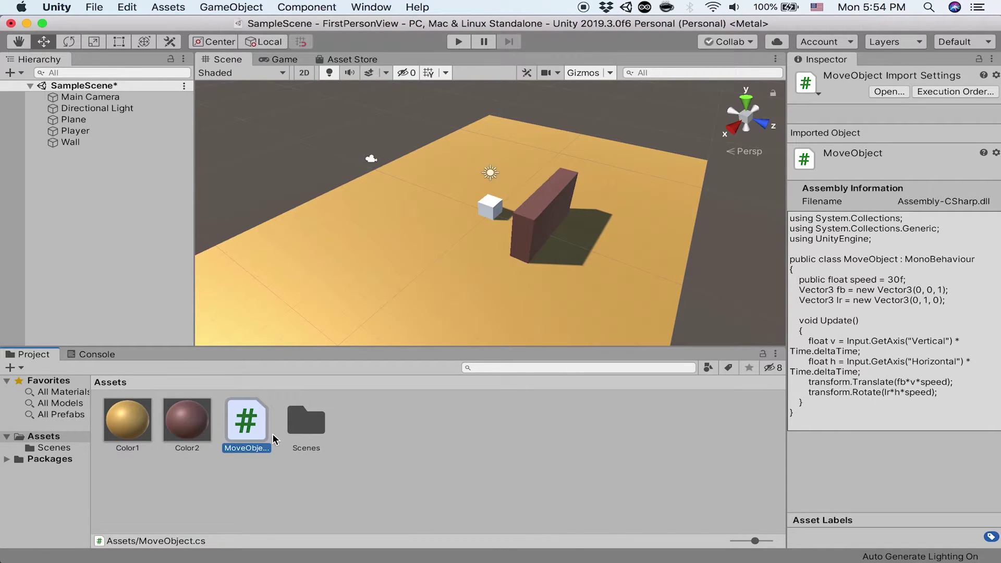
drag(250, 430, 491, 212)
click(492, 212)
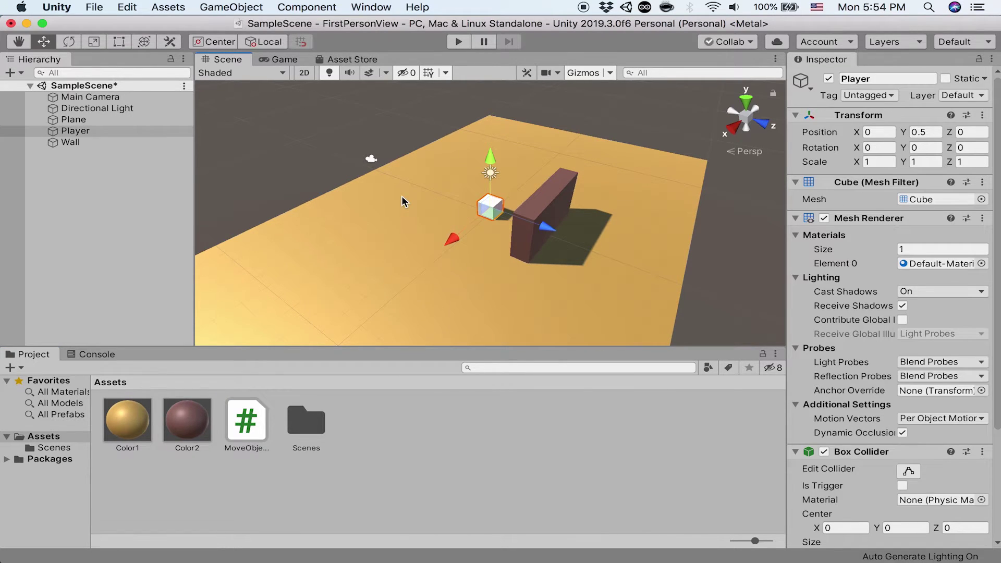
click(402, 196)
click(463, 43)
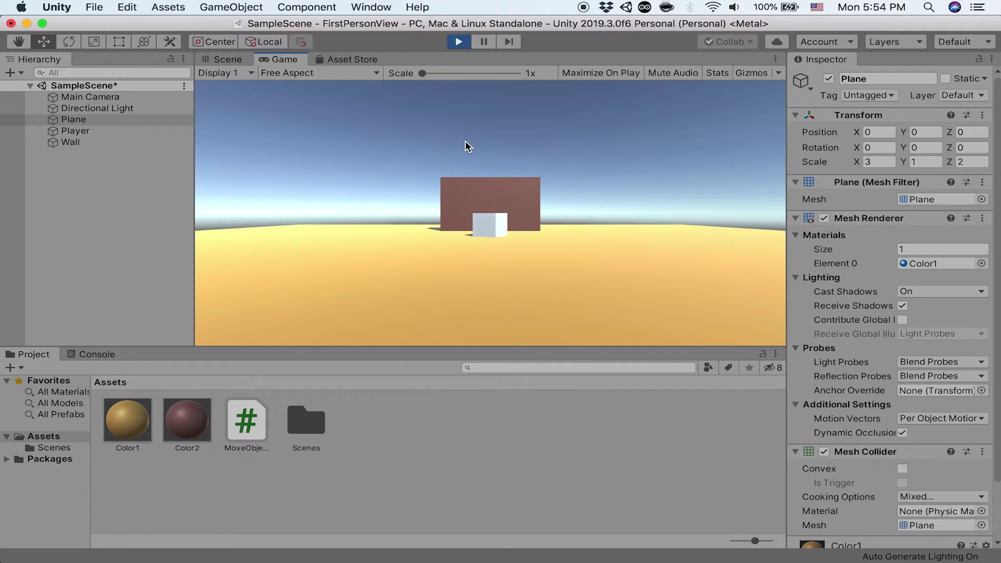
click(459, 42)
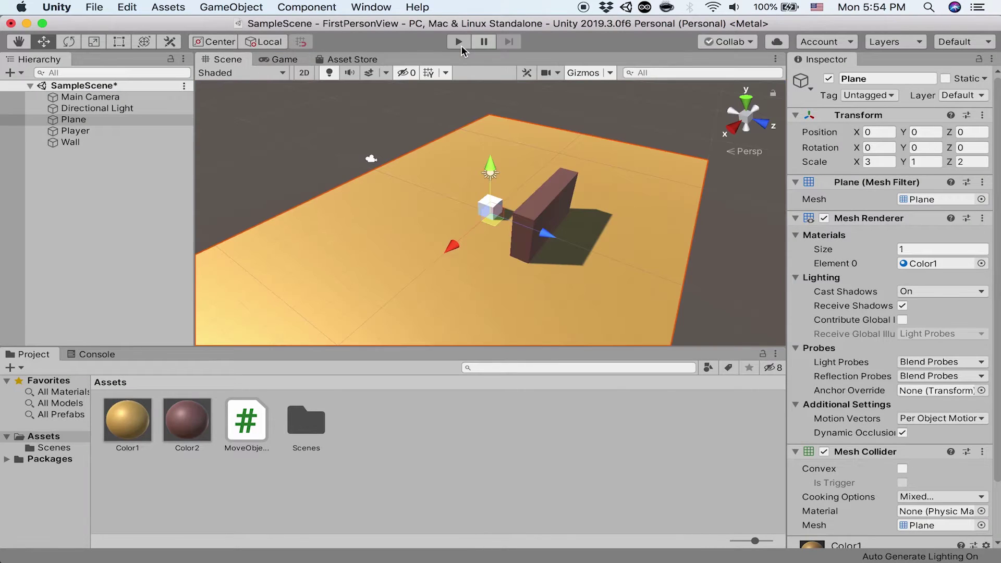
- Parent Main Camera under Player and place it behind and above at 0, 1.12, -2.02
click(92, 98)
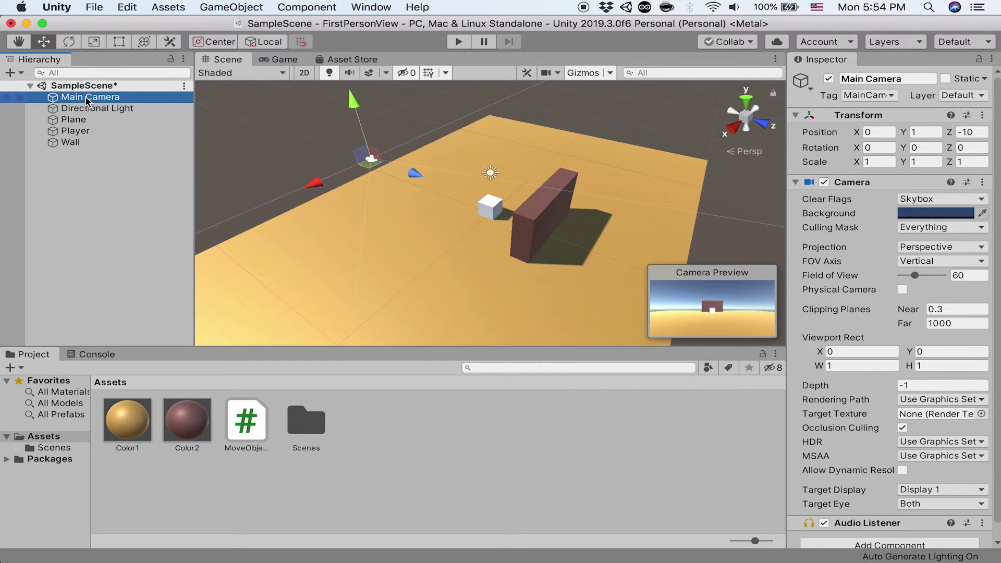
drag(89, 102, 107, 131)
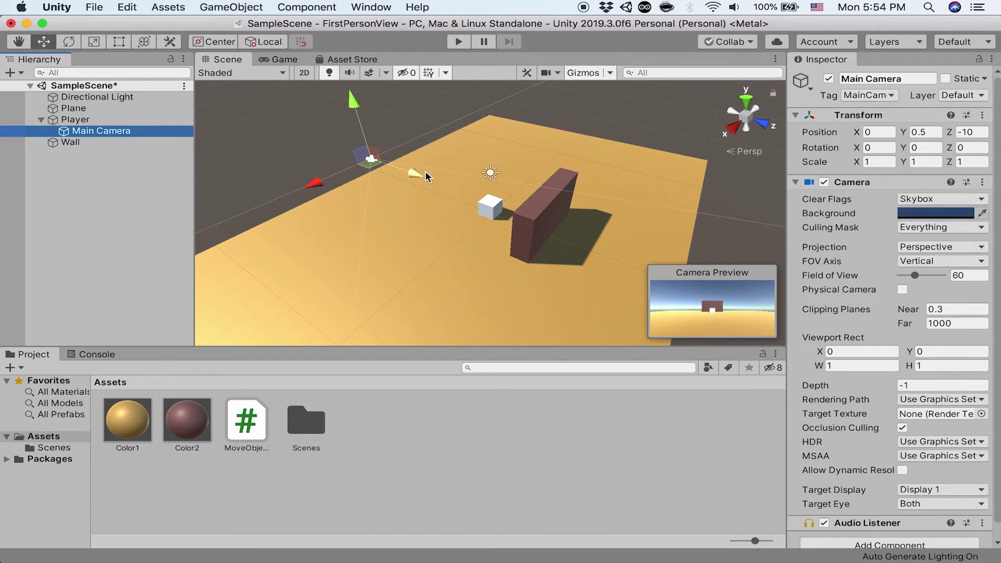
mouse_move(418, 174)
mouse_down()
mouse_move(499, 211)
mouse_move(471, 196)
mouse_up()
drag(457, 144, 457, 139)
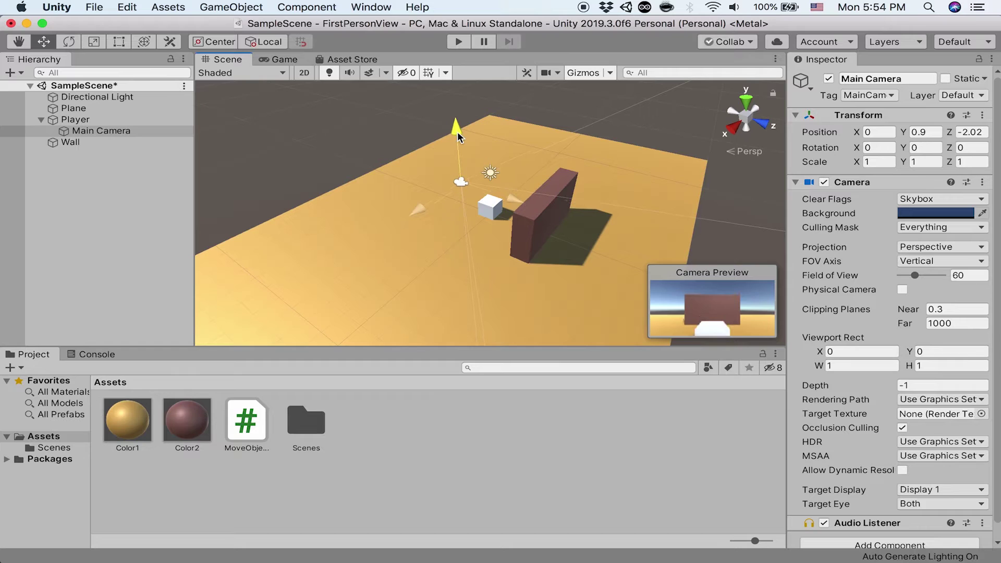
drag(457, 140, 470, 118)
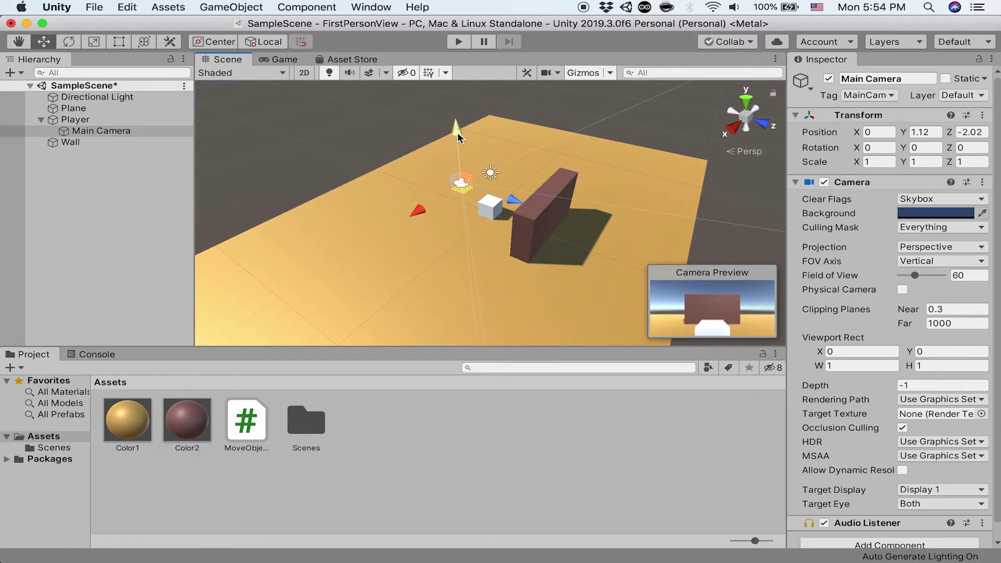
- Play-test turning the player with A and D, stop, and reopen MoveObject.cs
click(461, 43)
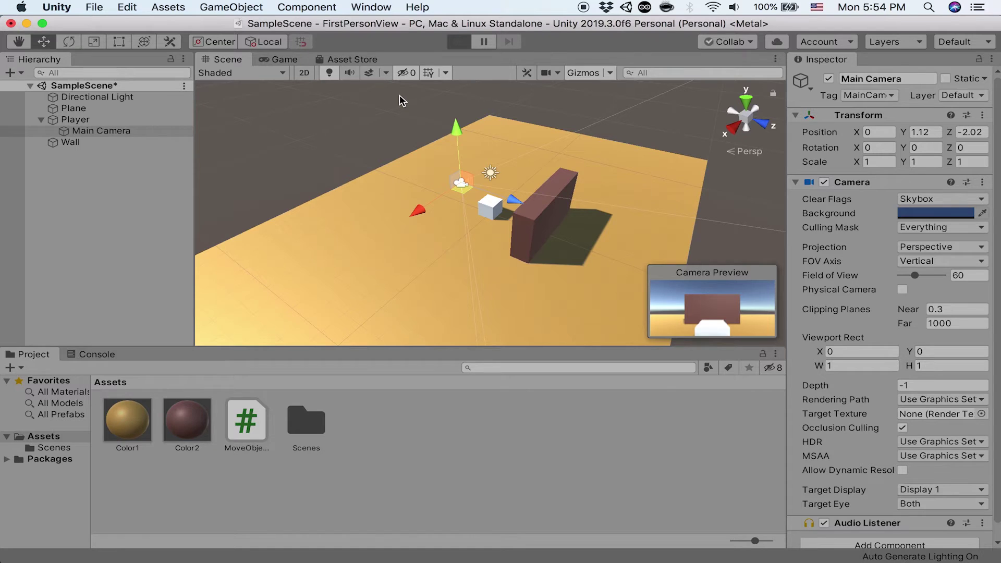
key(a)
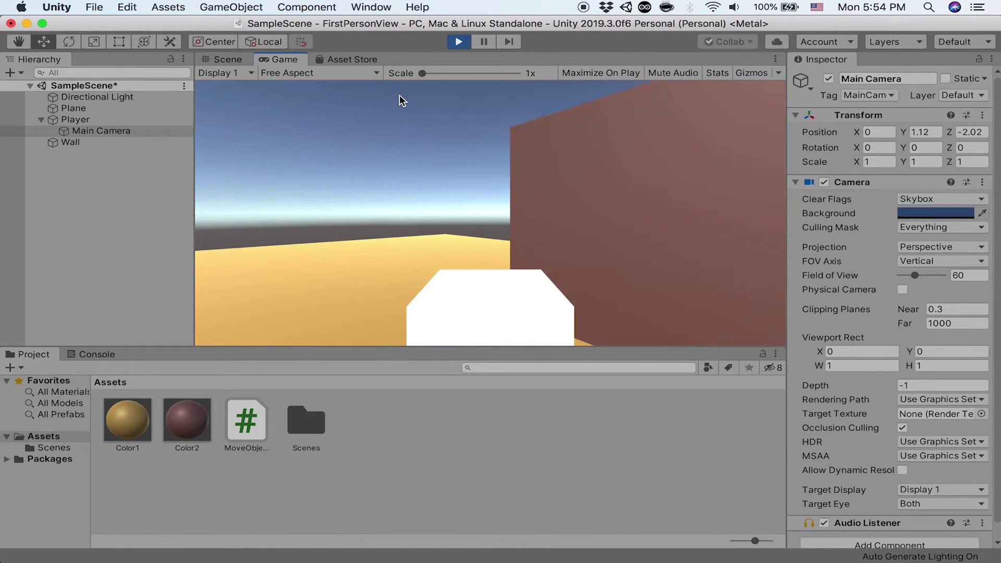
key(d)
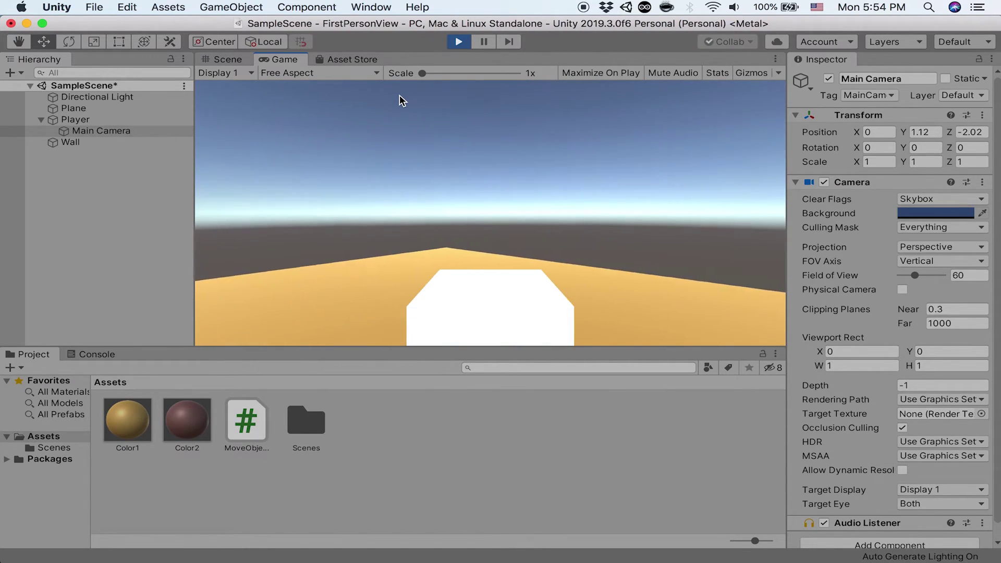
key(d)
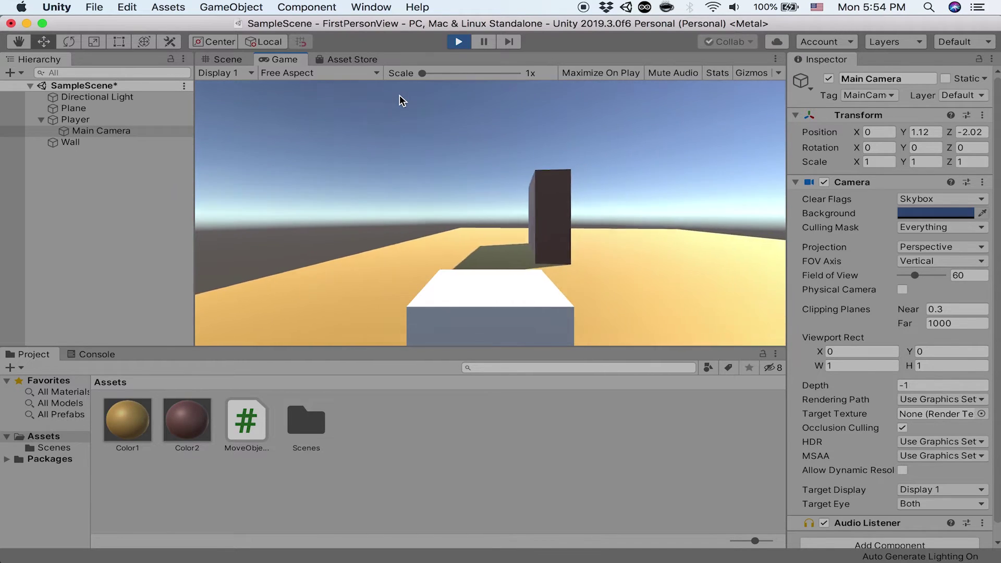
click(458, 41)
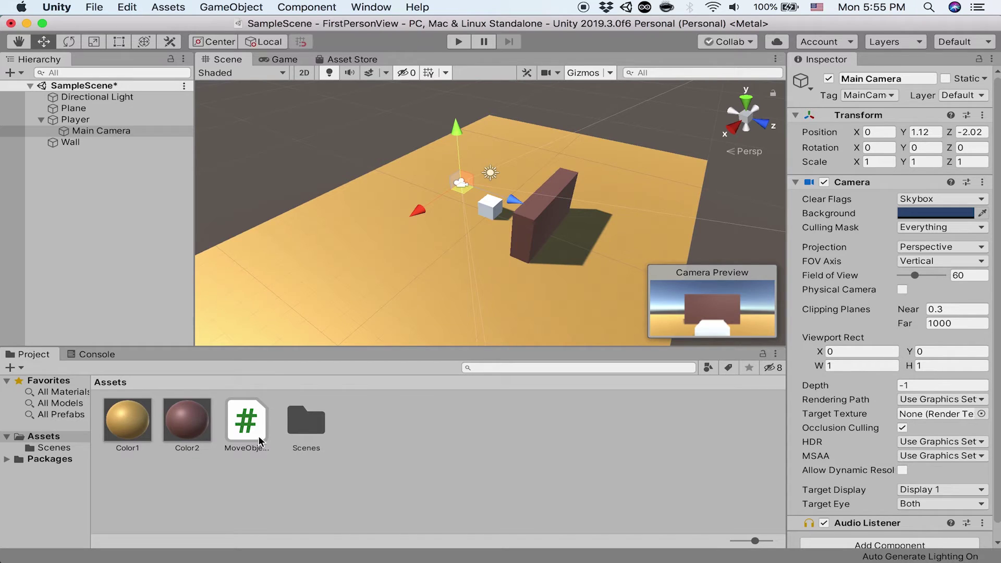
double_click(246, 421)
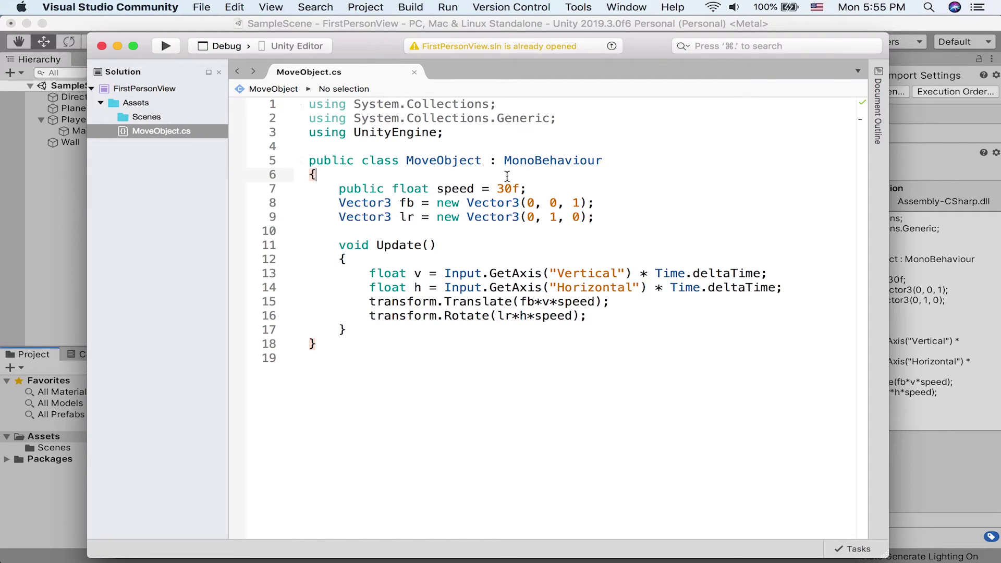
- Rename the speed field to fbSpeed and add 'public float lrSpeed = 30f;' below it
click(438, 188)
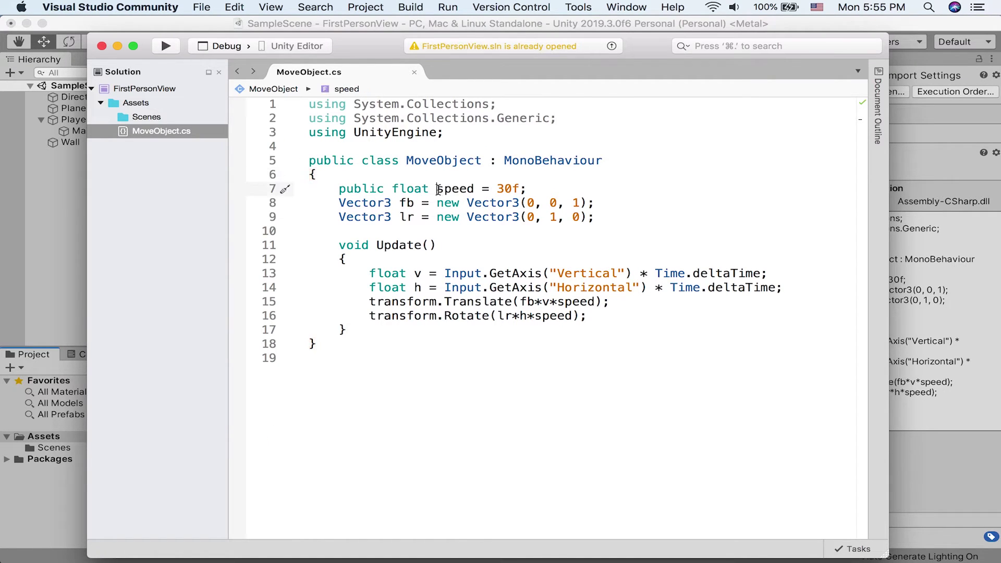
text(fb)
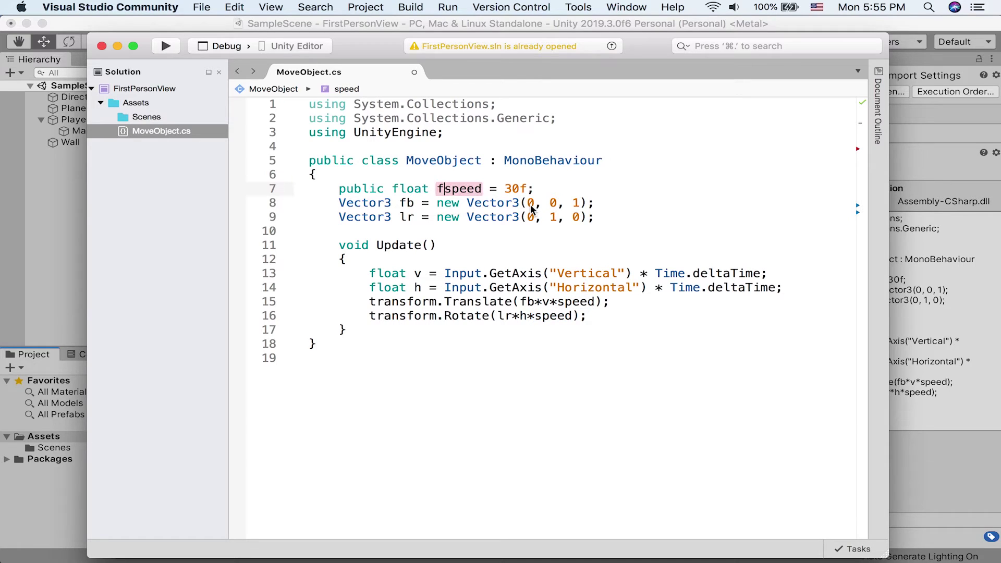
key(Delete)
text(S)
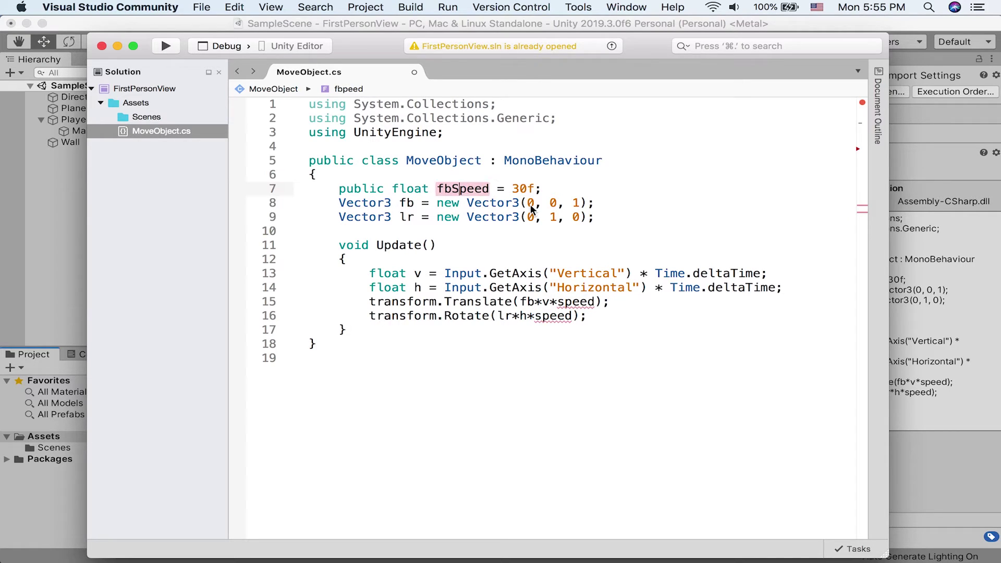
key(End)
key(Return)
text(pu)
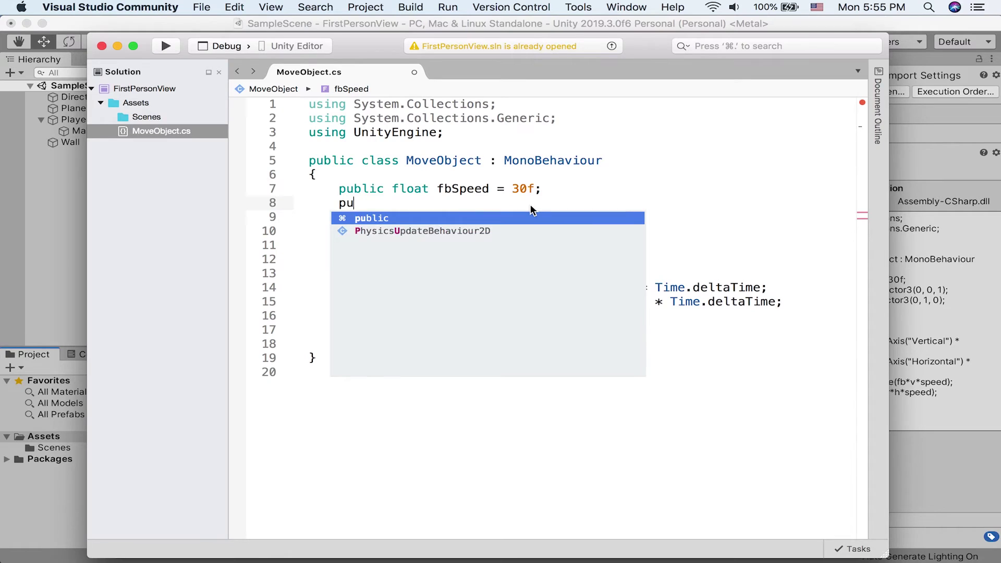
text(blic float)
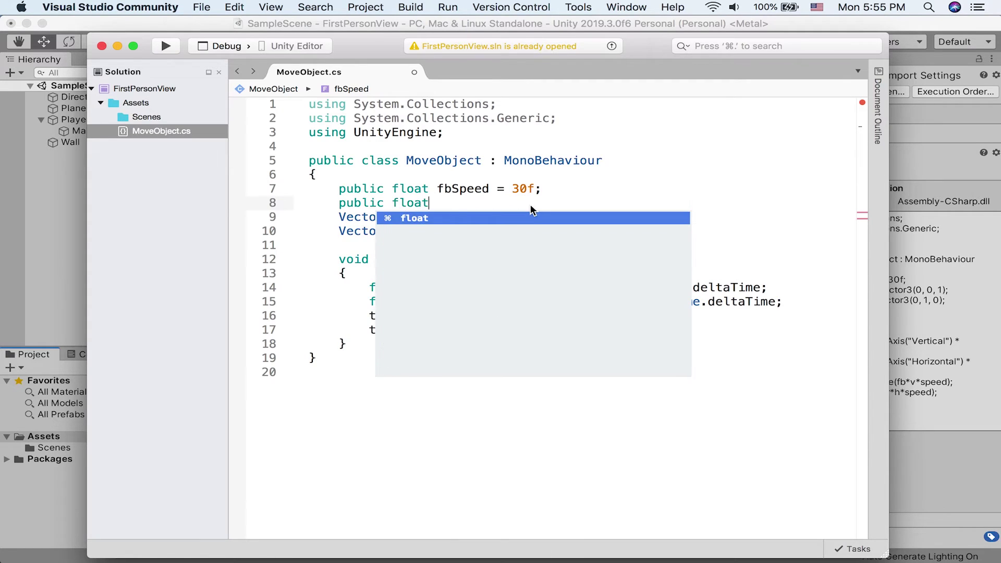
text( lr)
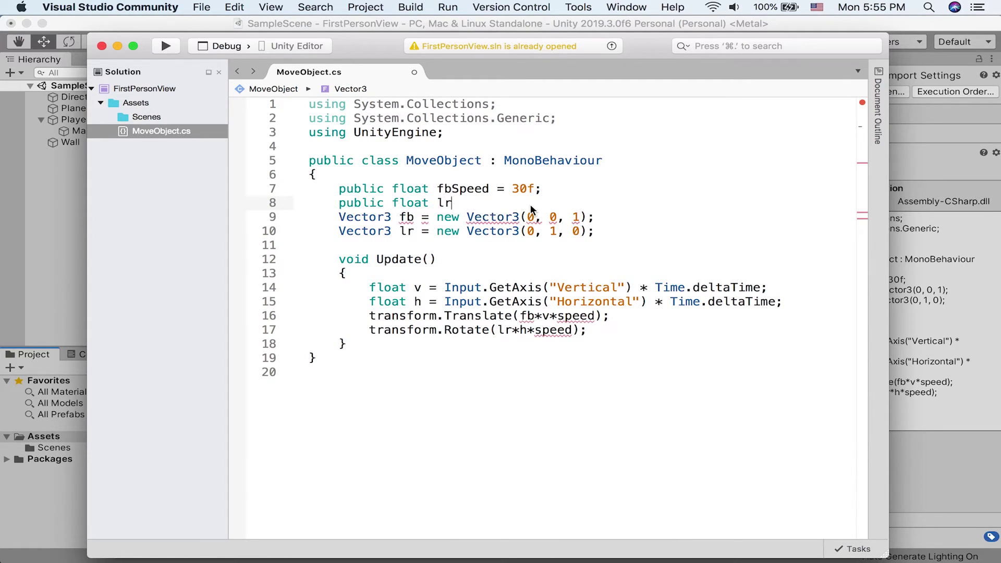
text(Speed )
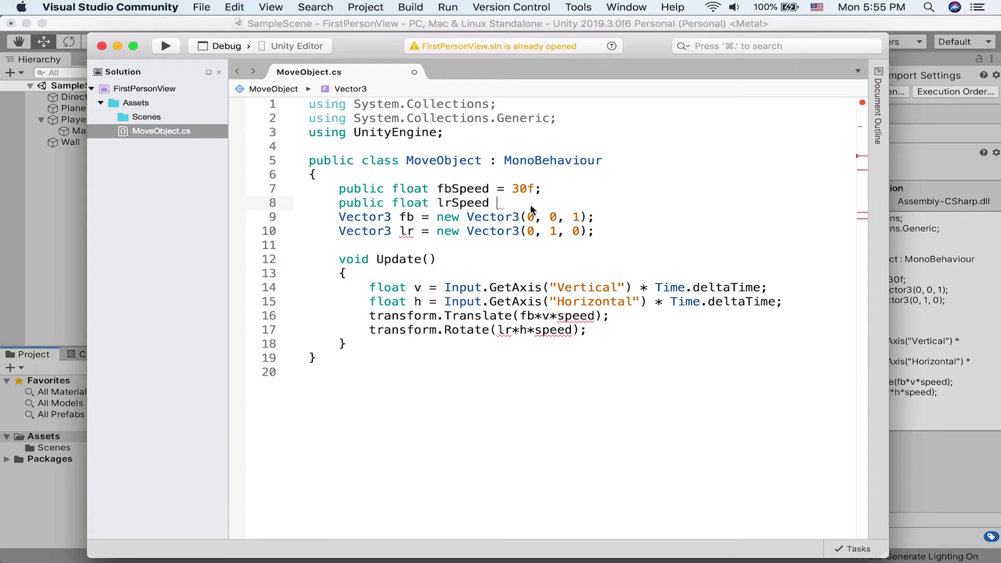
text(= )
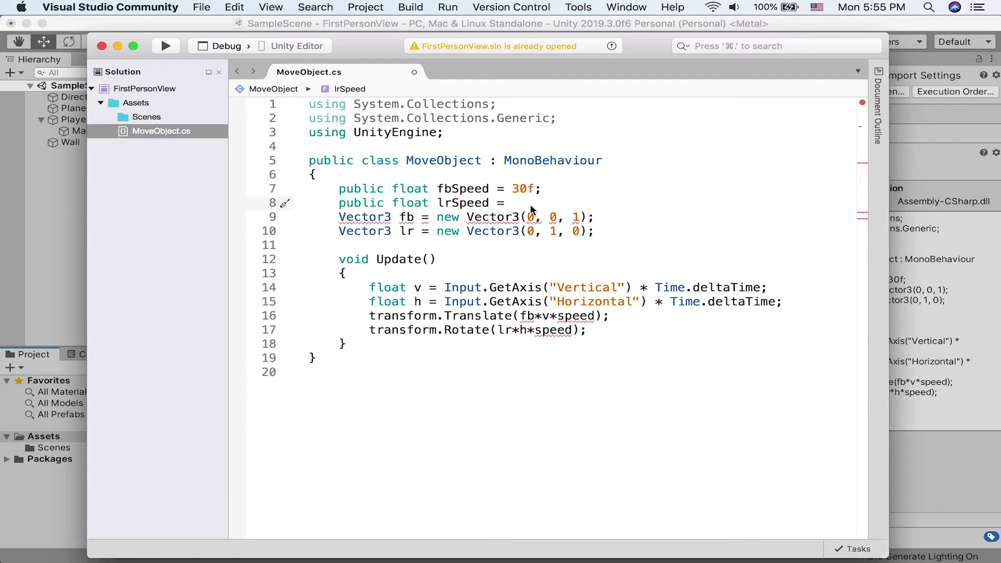
text(30f)
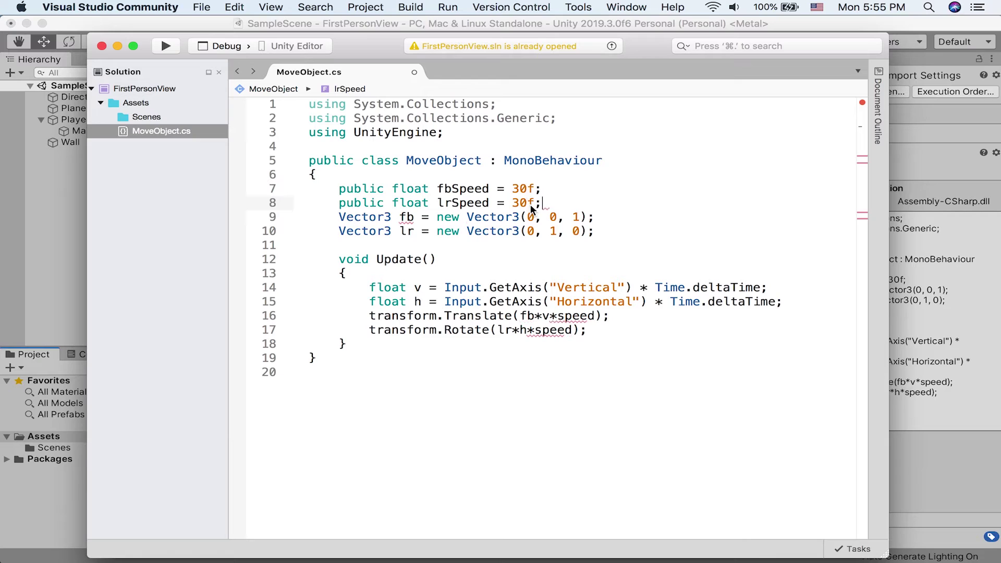
text(;)
- Use fbSpeed in the Translate call and lrSpeed in the Rotate call, then save
click(563, 238)
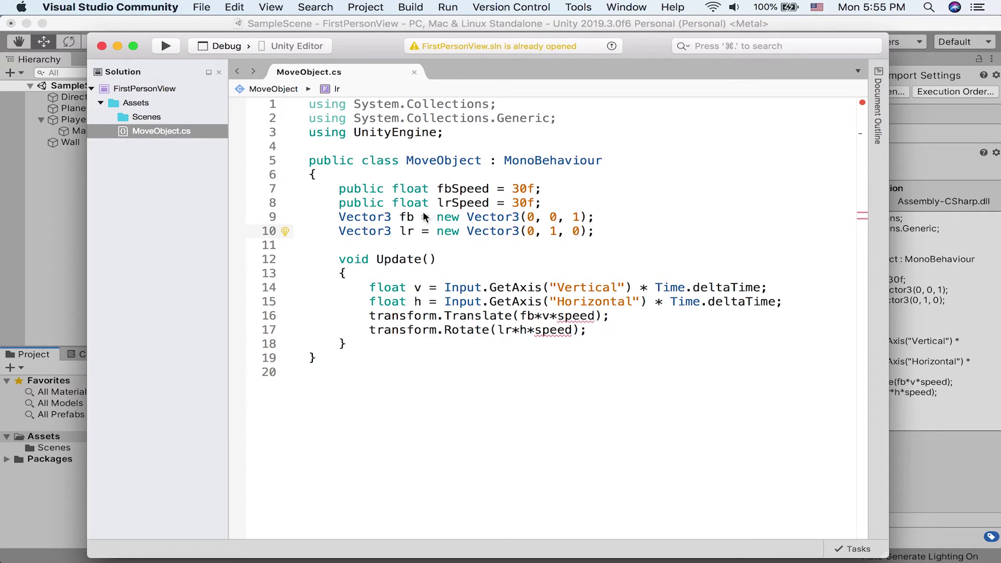
click(416, 217)
key(Up)
key(Up)
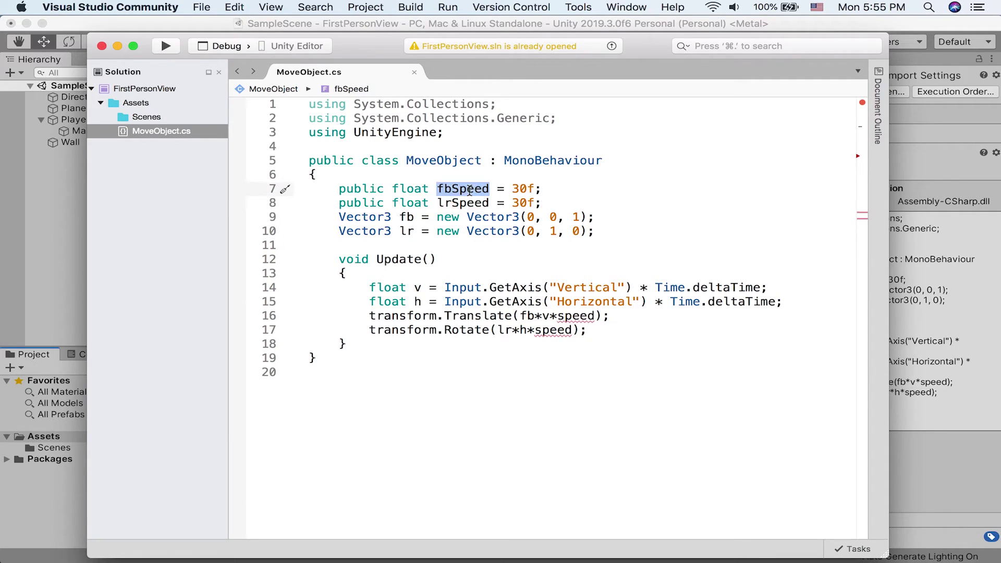
double_click(568, 317)
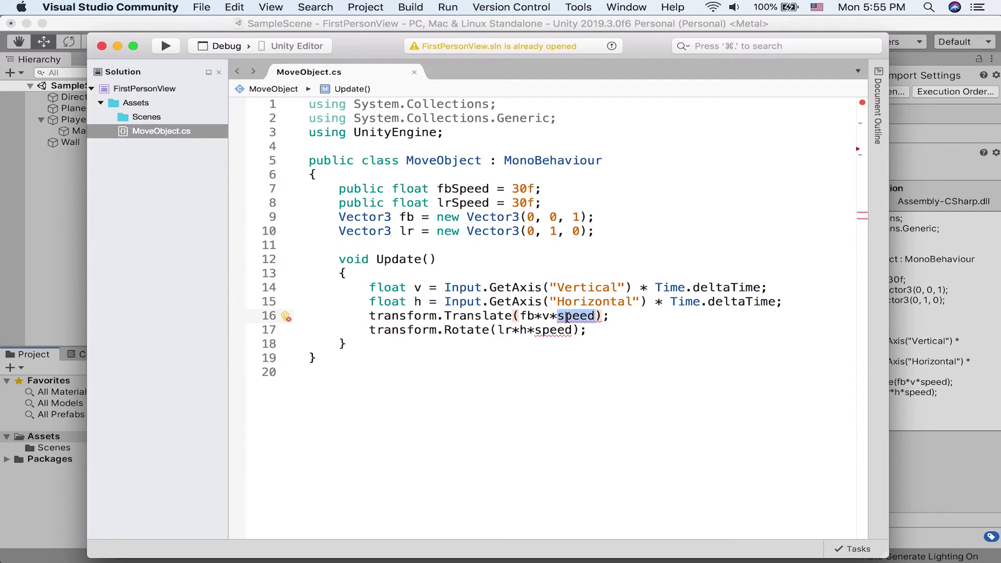
text(fbSpeed)
double_click(459, 202)
key(super+c)
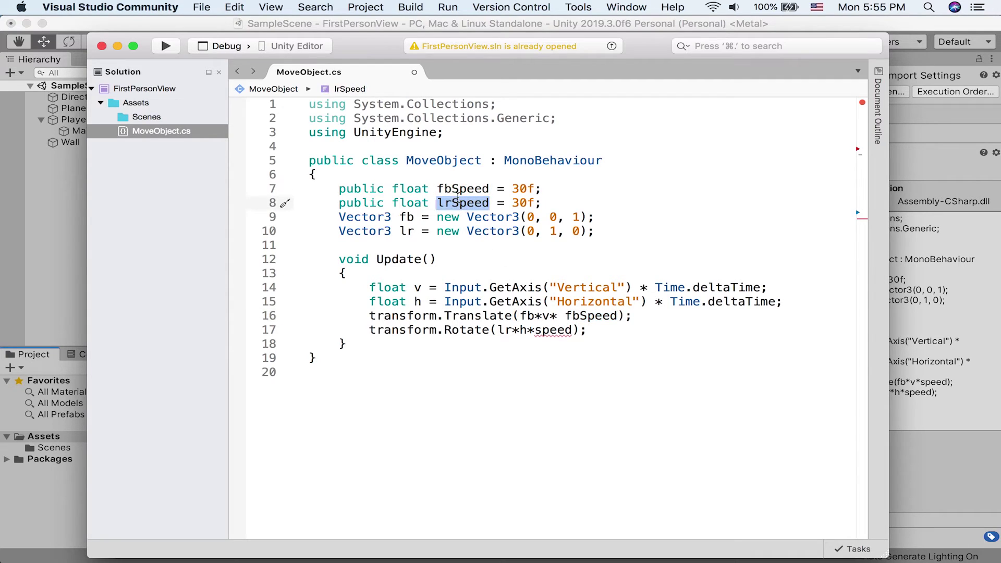
double_click(544, 328)
key(super+v)
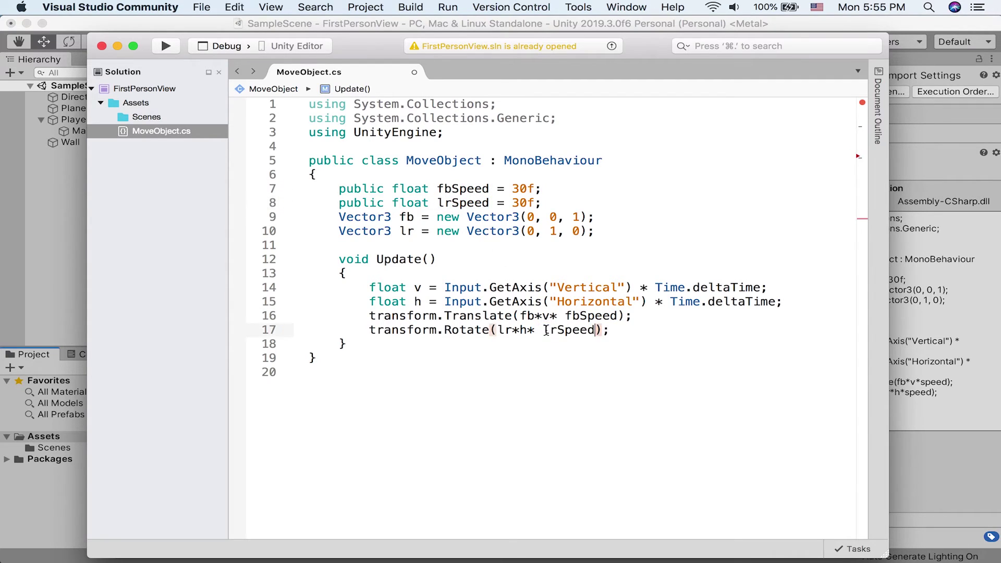
click(556, 265)
key(super+s)
- Change lrSpeed's default value to 50f and close Visual Studio
click(525, 217)
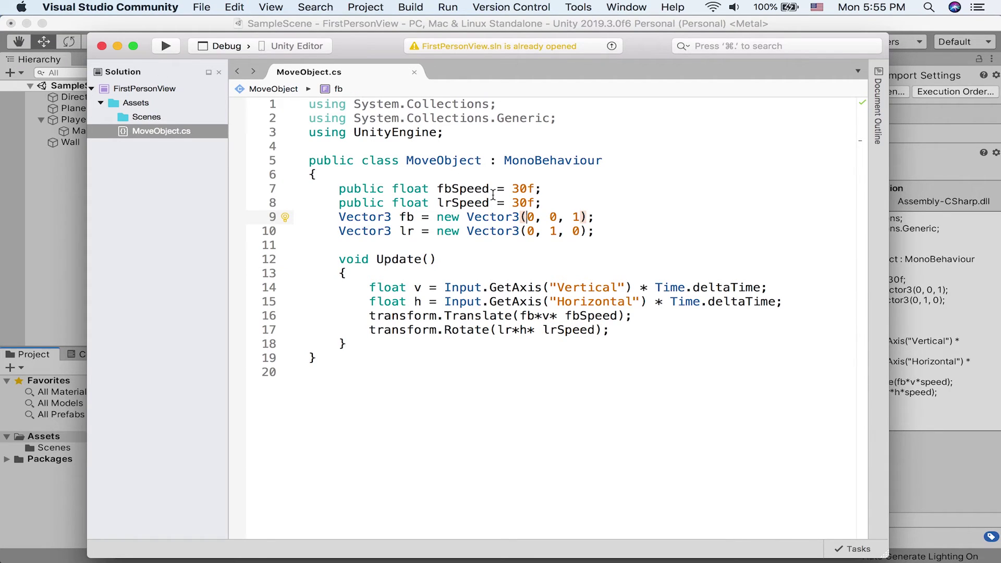
click(520, 204)
key(BackSpace)
text(5)
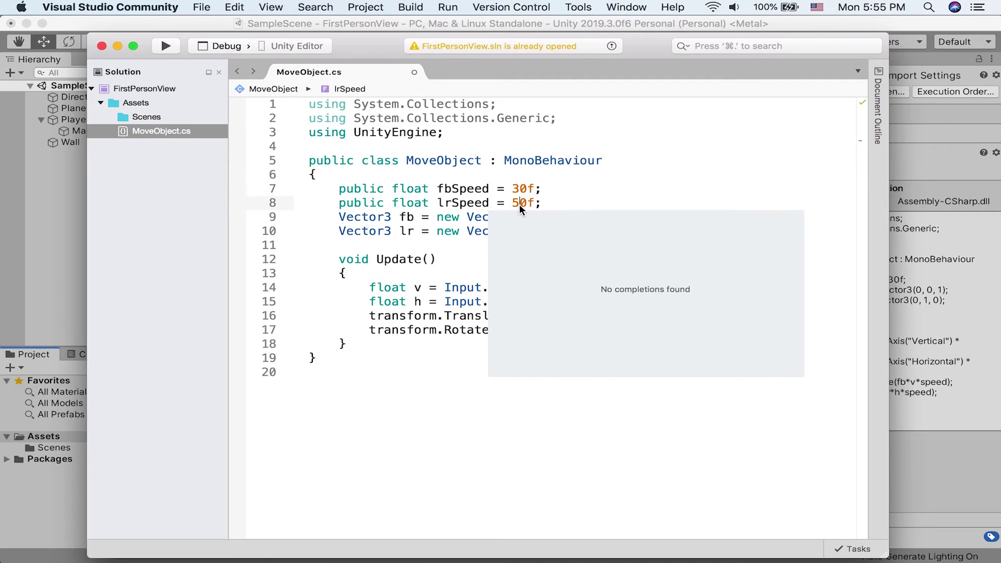
click(430, 202)
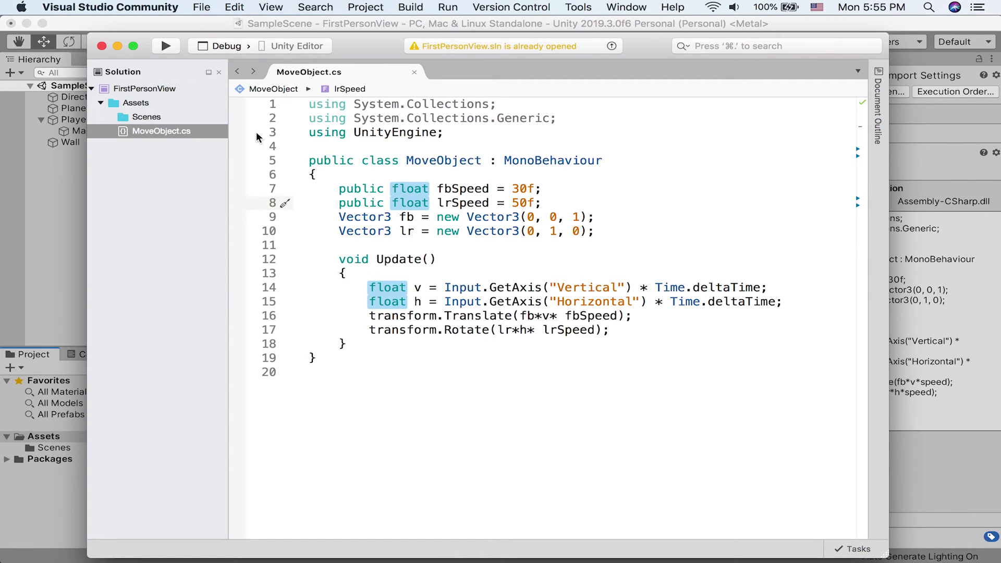
click(102, 46)
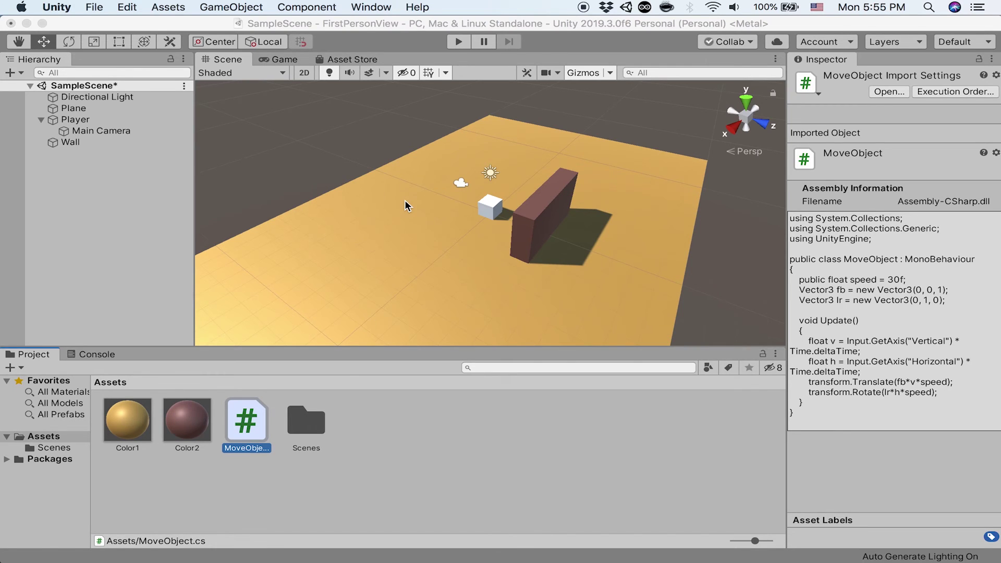
- Play the recompiled scene, turn the Player left and right, then select Player
key(super+Tab)
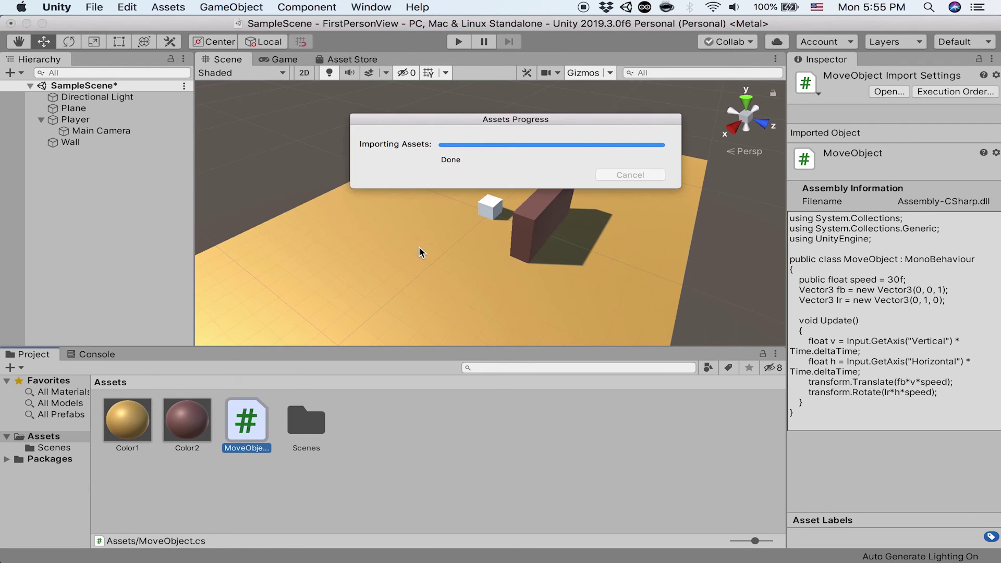
click(460, 41)
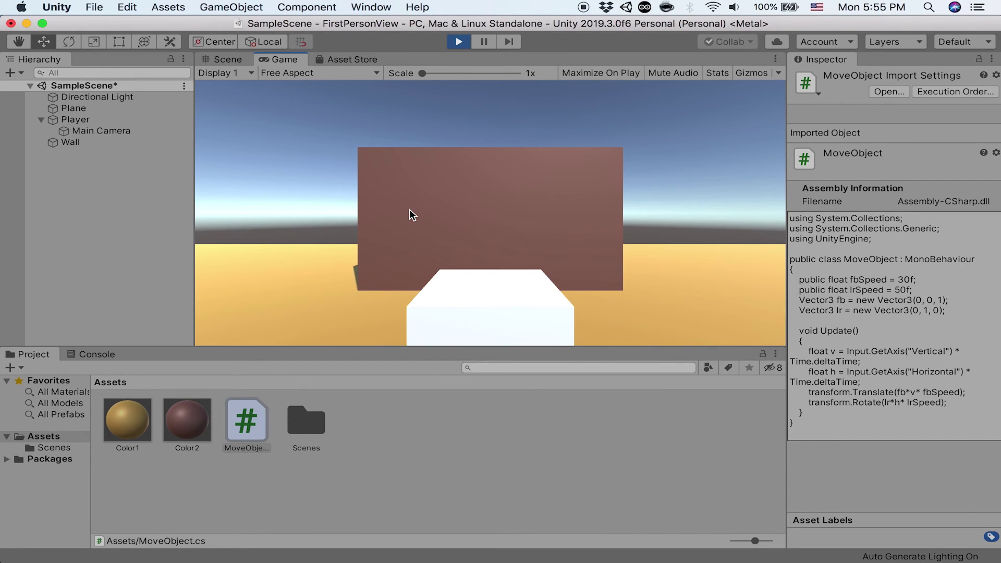
key(Left)
key(Right)
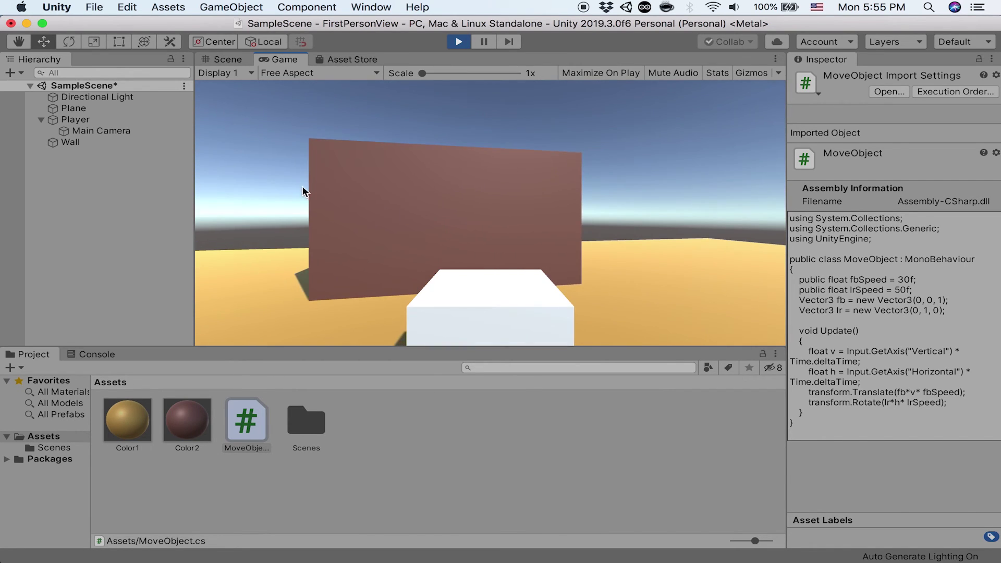
click(123, 121)
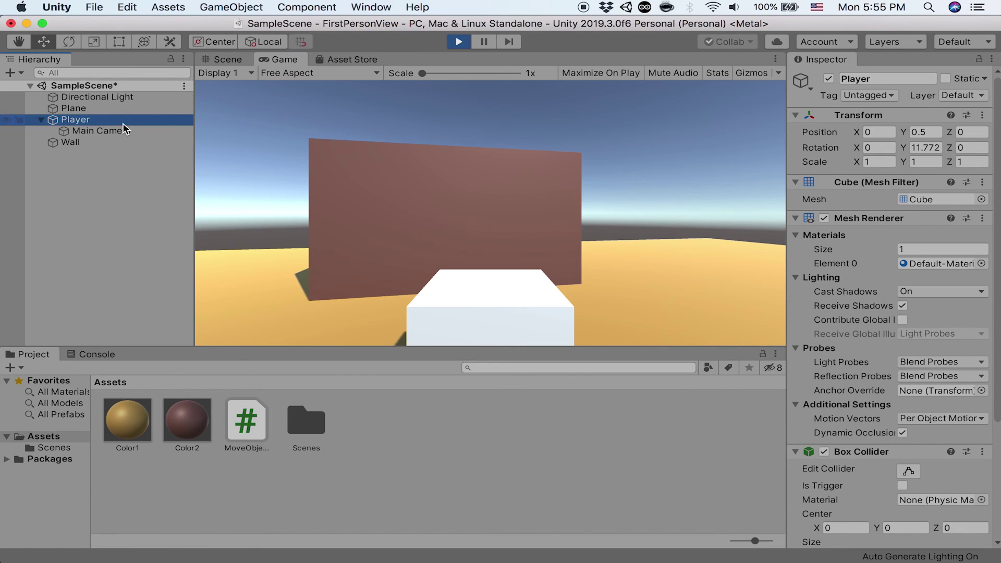
- Set the Player's Lr Speed to 100 and test the faster turning
scroll(891, 365, down, 5)
click(904, 461)
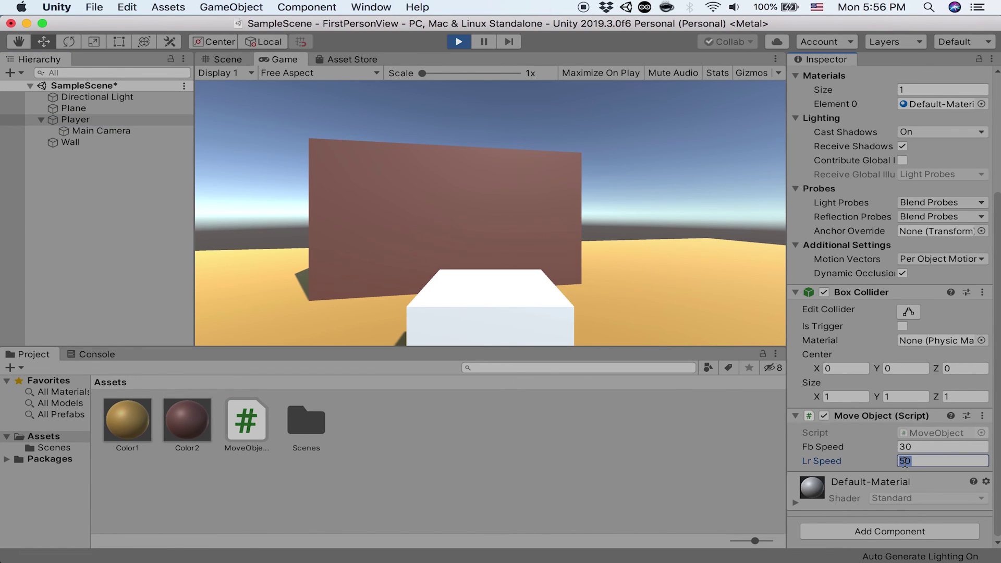
text(00)
click(621, 289)
key(Left)
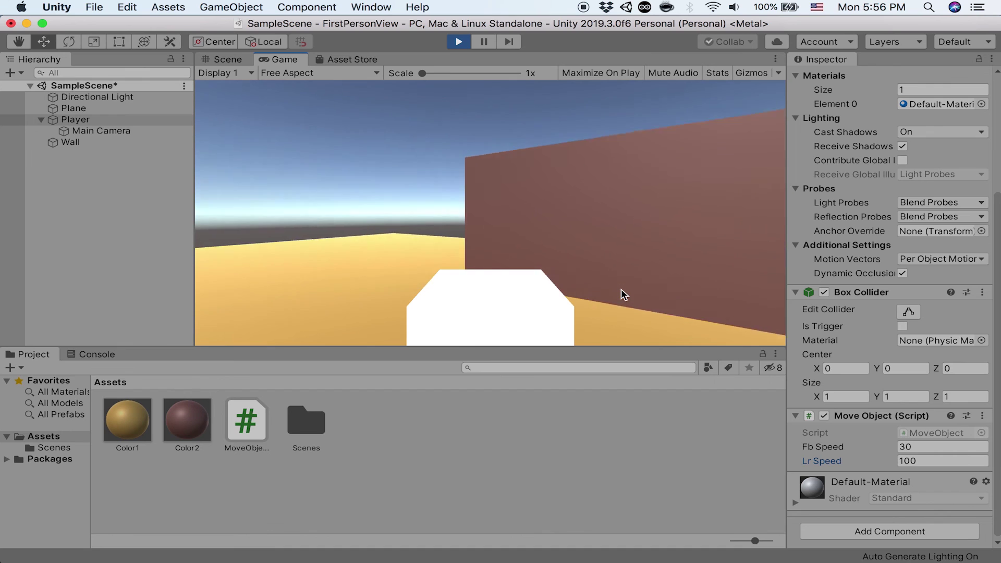
key(Right)
key(Left)
- Lower Lr Speed to 10 and test the slower turning
click(926, 460)
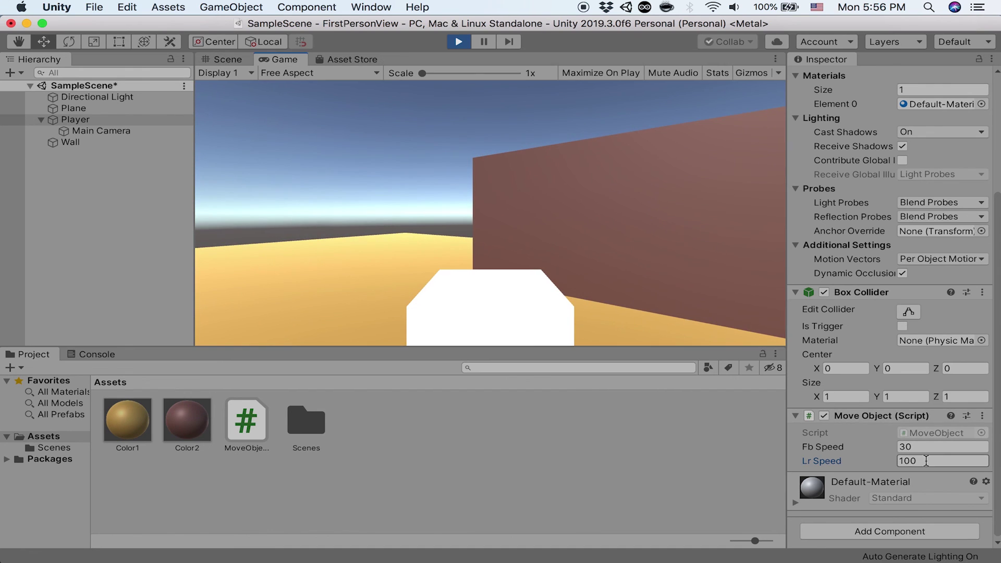
key(BackSpace)
text(10)
click(374, 291)
key(Right)
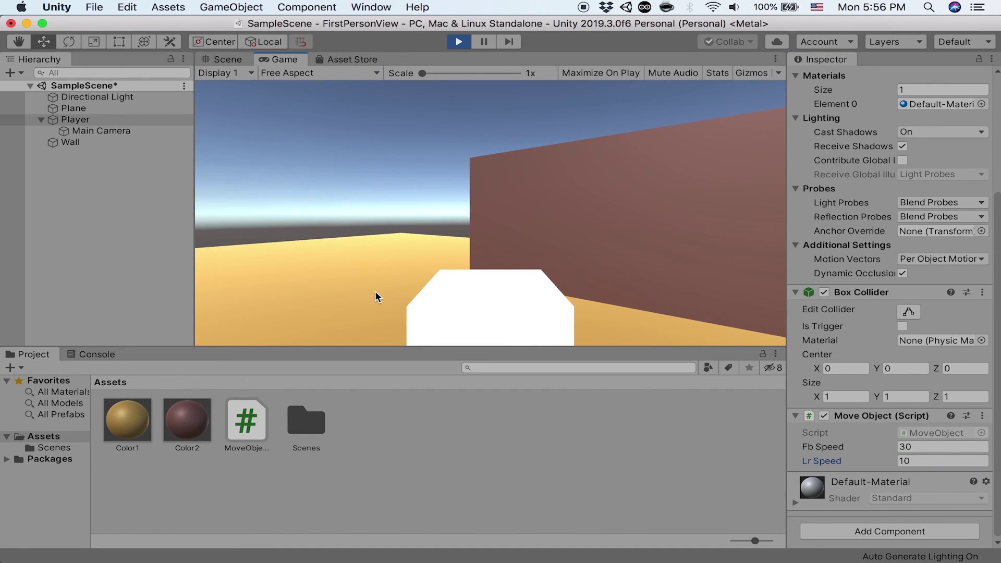
key(Left)
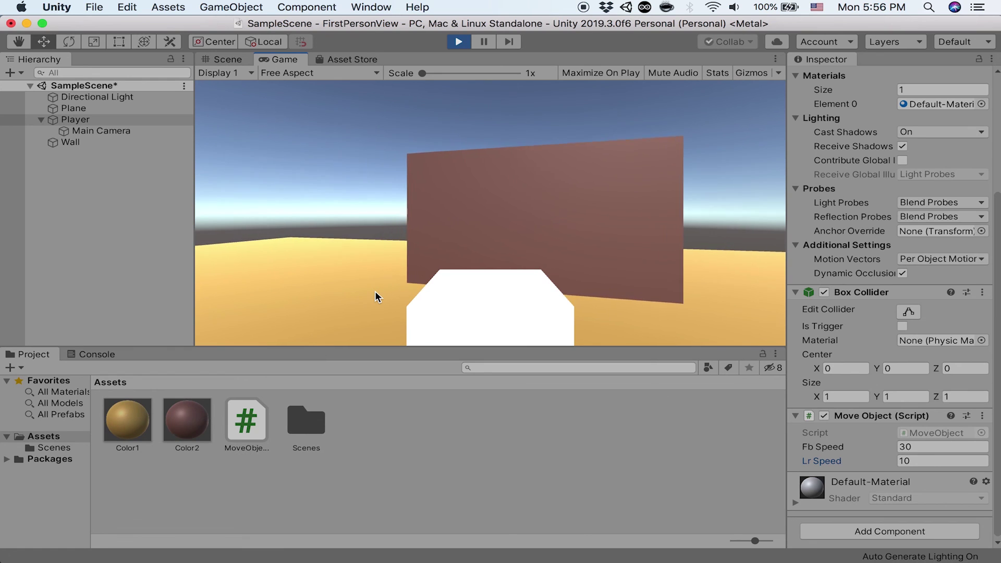